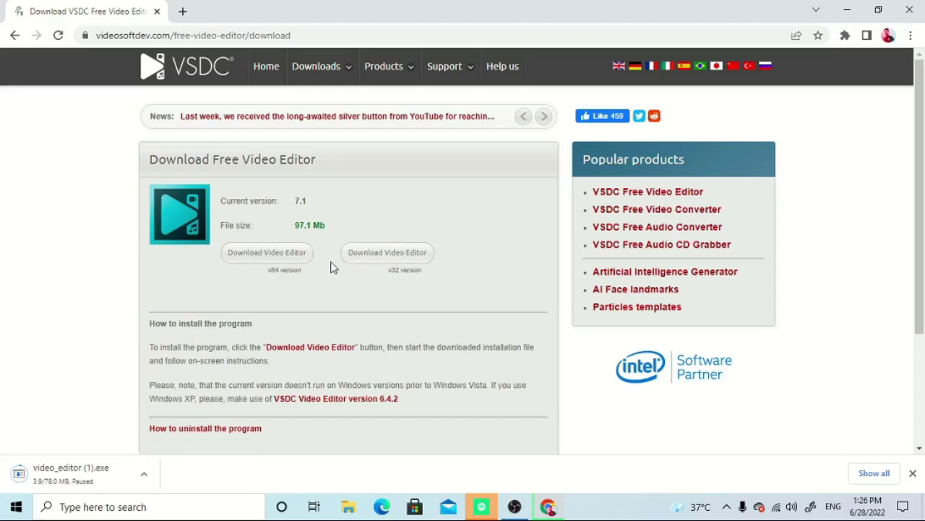
Step: Download the x64 version of VSDC Free Video Editor, run its installer and finish setup with the program launching
{"action": "left_click", "coordinate": [281, 262]}
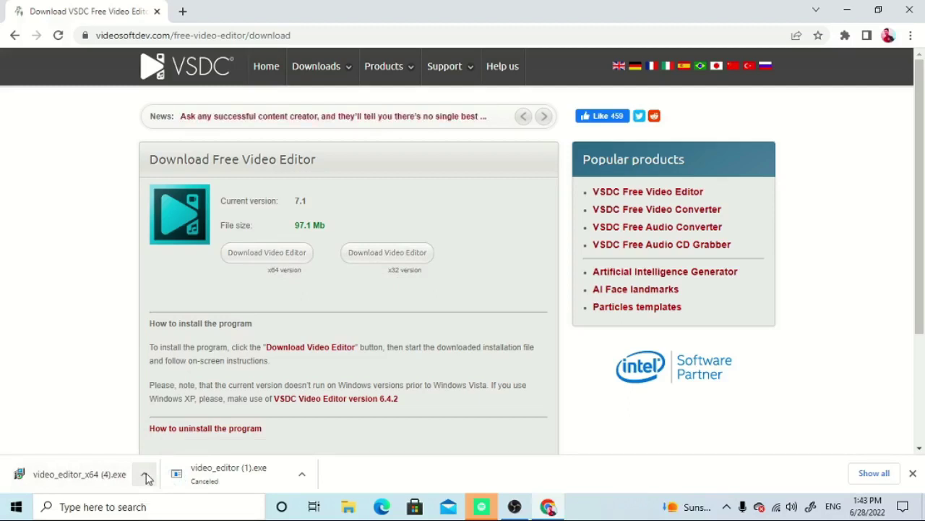
{"action": "left_click", "coordinate": [145, 476]}
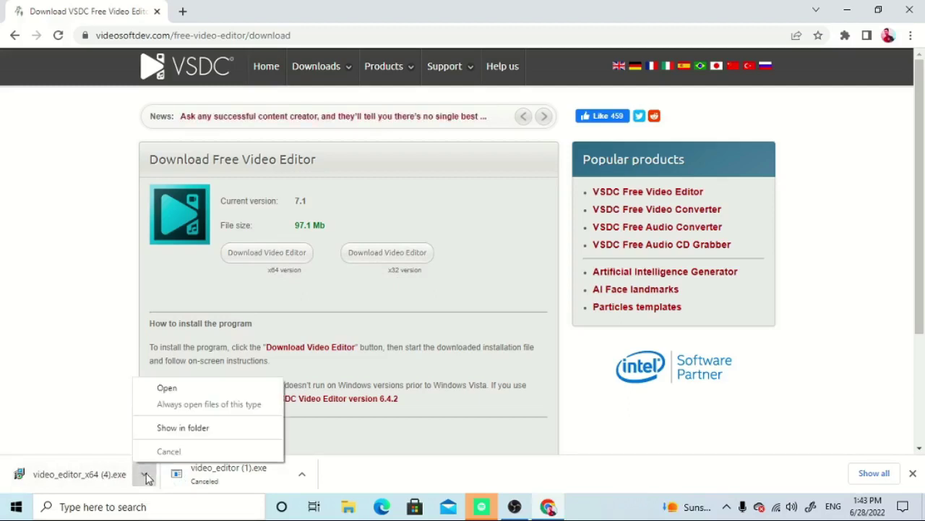
{"action": "left_click", "coordinate": [191, 389]}
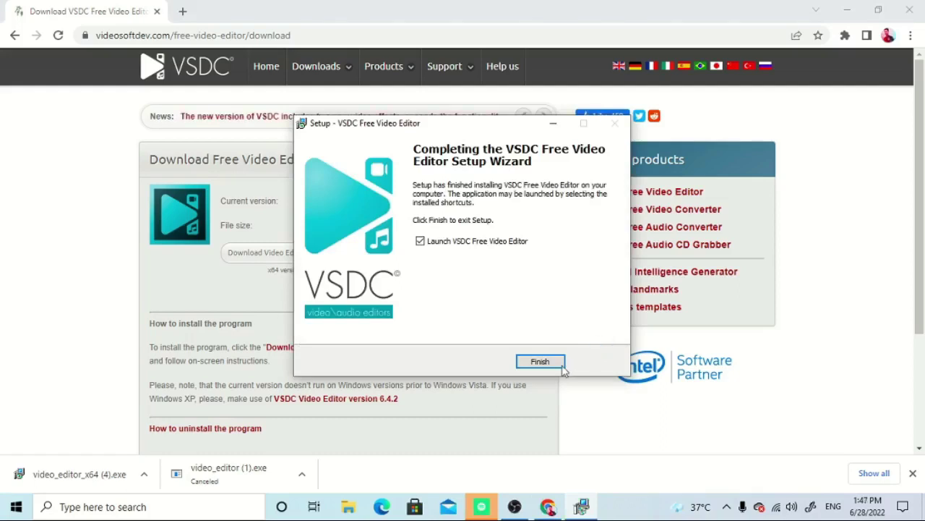
{"action": "left_click", "coordinate": [540, 362]}
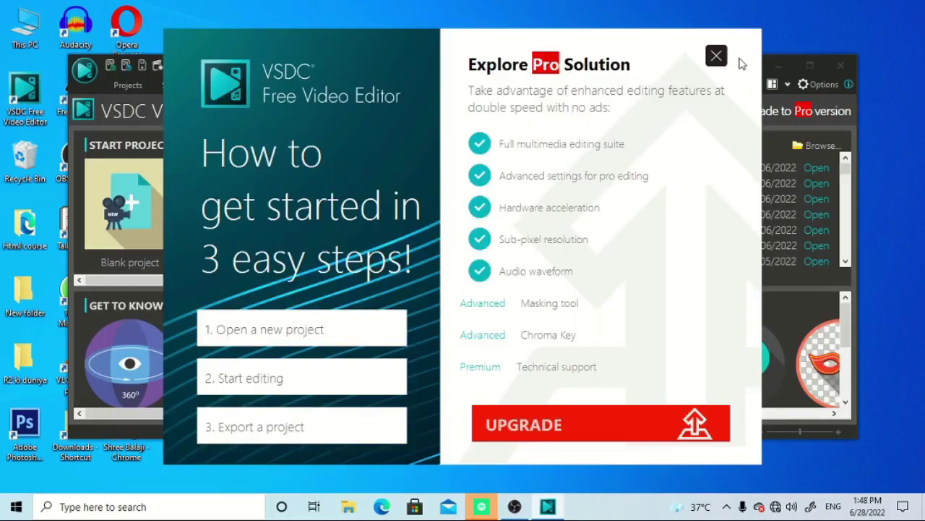
Step: Dismiss the Pro upgrade offer, maximize the editor window and look through the recent files list
{"action": "left_click", "coordinate": [714, 58]}
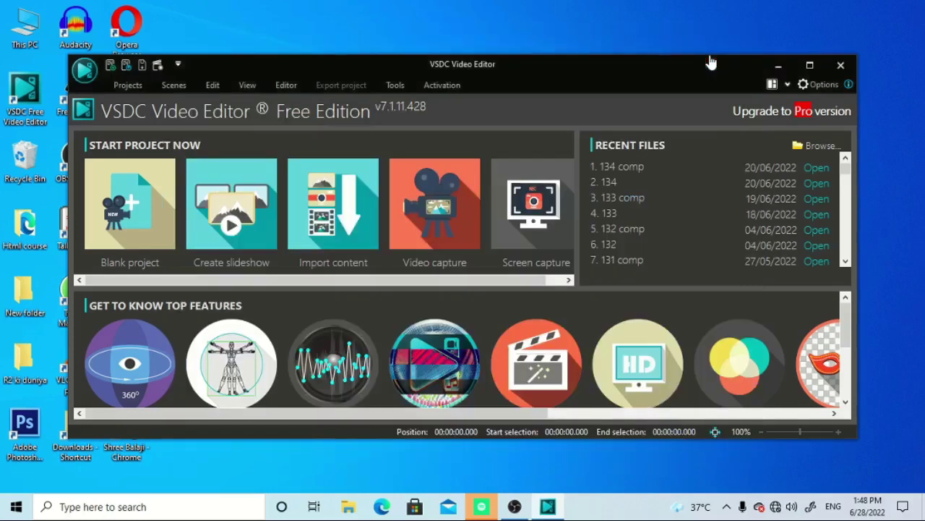
{"action": "left_click", "coordinate": [811, 66]}
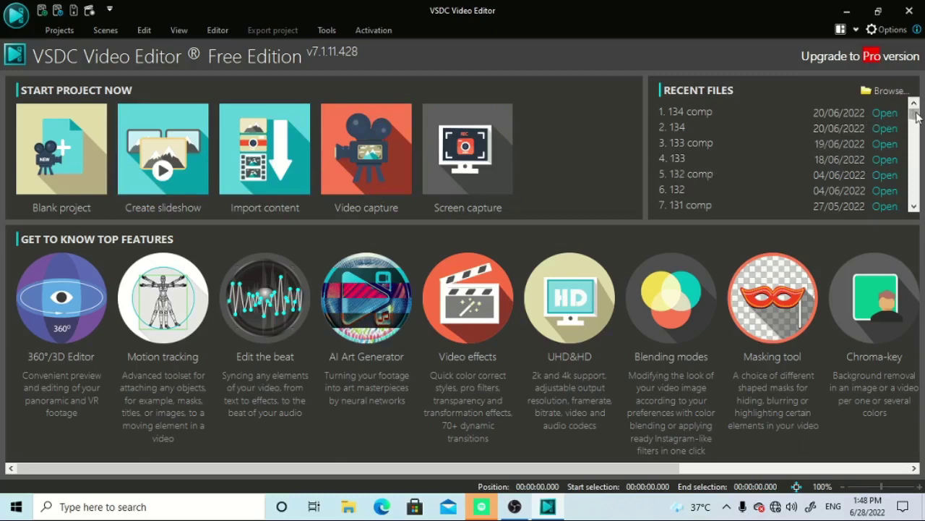
{"action": "scroll", "coordinate": [918, 152], "scroll_direction": "down", "scroll_amount": 1}
{"action": "left_click_drag", "start_coordinate": [918, 151], "coordinate": [905, 101]}
Step: Create a blank project titled 135 with HD 1280x720 (16:9) resolution and a 48 fps frame rate
{"action": "double_click", "coordinate": [67, 148]}
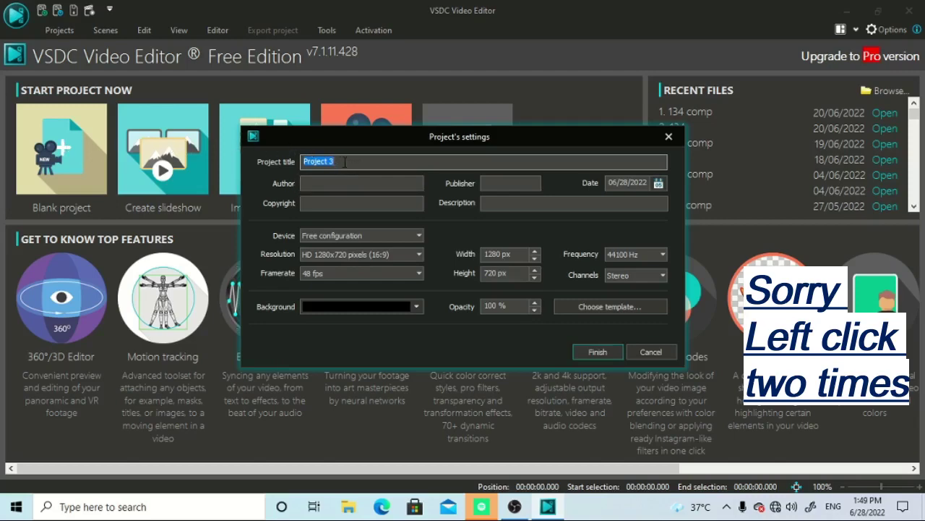
{"action": "key", "text": "BackSpace"}
{"action": "type", "text": "135"}
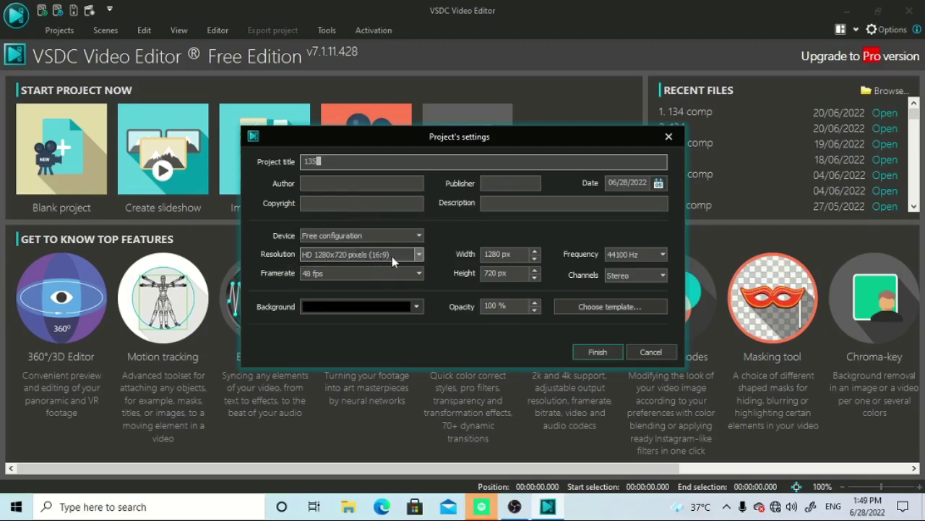
{"action": "left_click", "coordinate": [419, 256]}
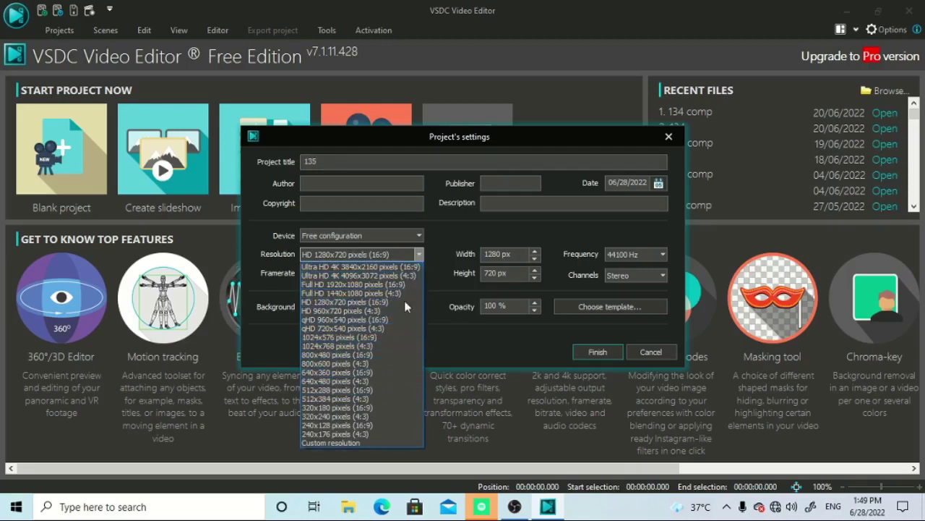
{"action": "left_click", "coordinate": [439, 228]}
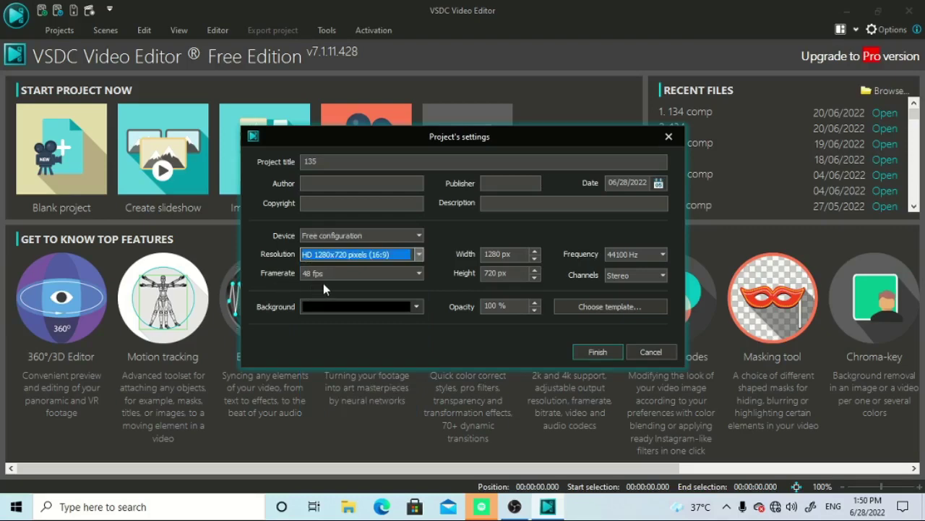
{"action": "left_click", "coordinate": [420, 274]}
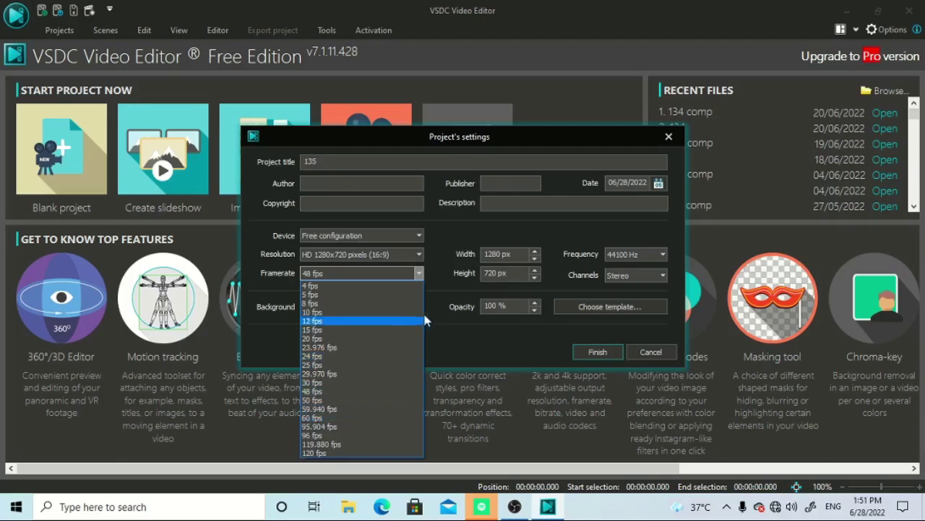
{"action": "left_click", "coordinate": [441, 264]}
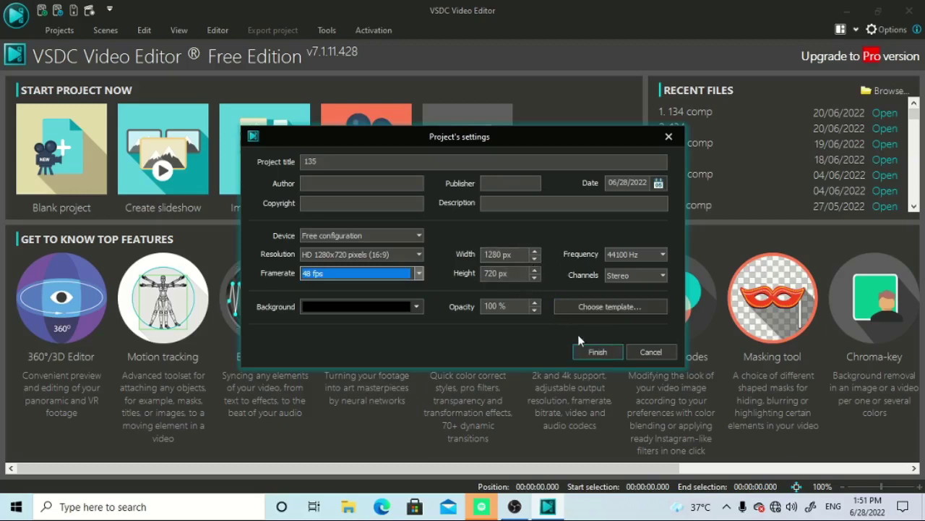
{"action": "left_click", "coordinate": [592, 353]}
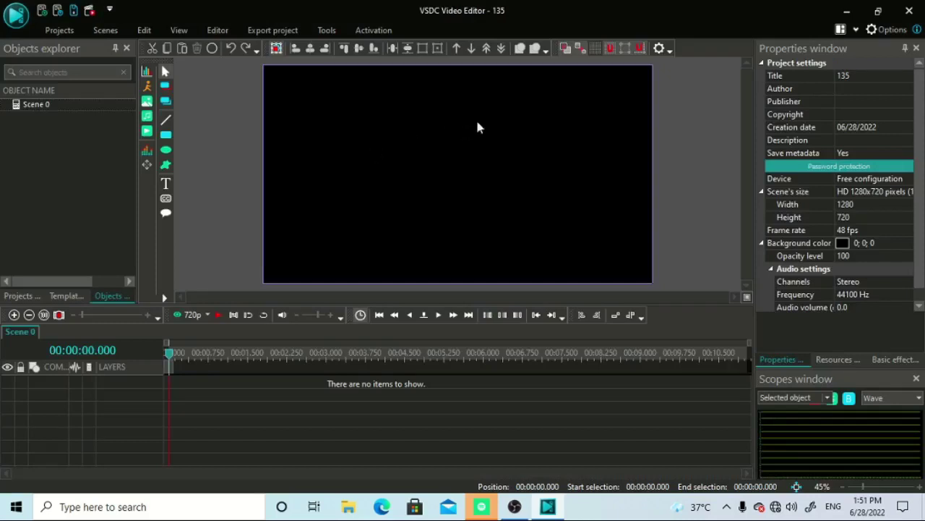
Step: Add the 134 comp video from the Videos folder to the timeline, from the cursor position on a new layer
{"action": "left_click", "coordinate": [217, 30]}
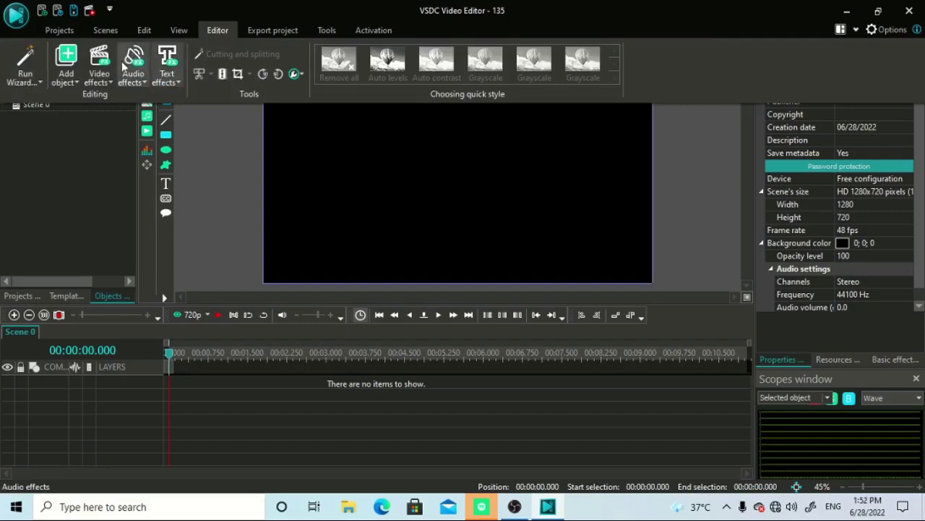
{"action": "left_click", "coordinate": [73, 83]}
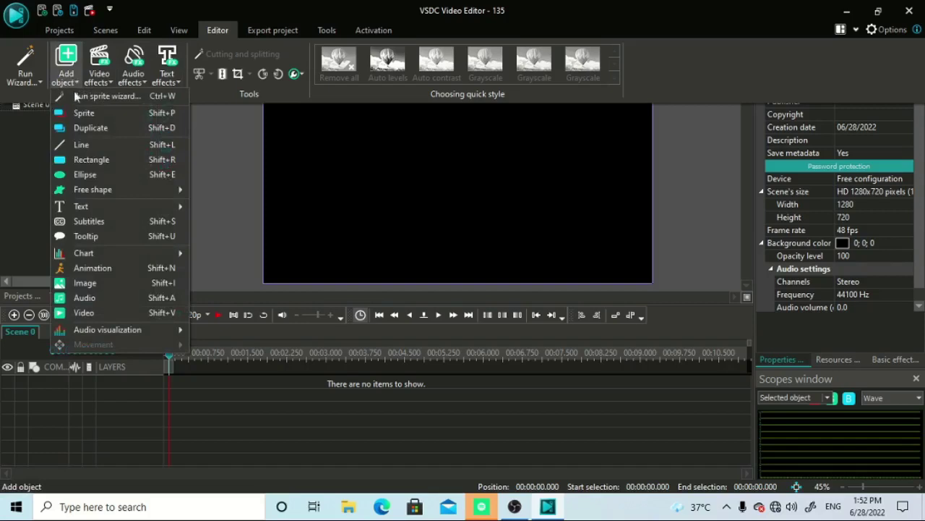
{"action": "left_click", "coordinate": [94, 313]}
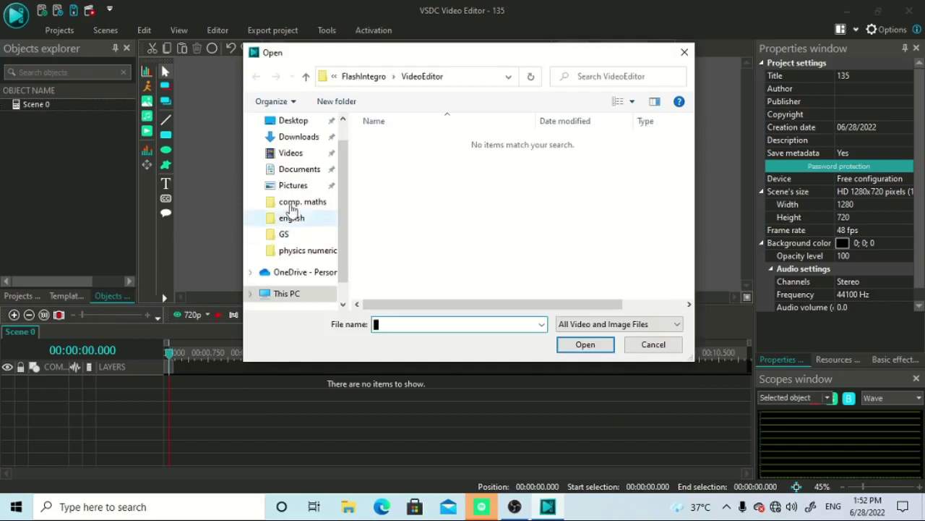
{"action": "left_click", "coordinate": [298, 152]}
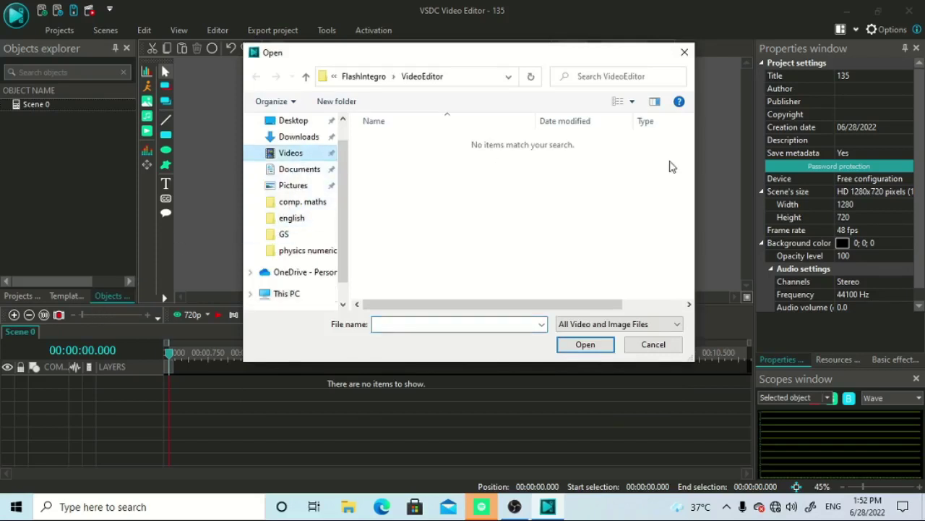
{"action": "scroll", "coordinate": [537, 177], "scroll_direction": "down", "scroll_amount": 10}
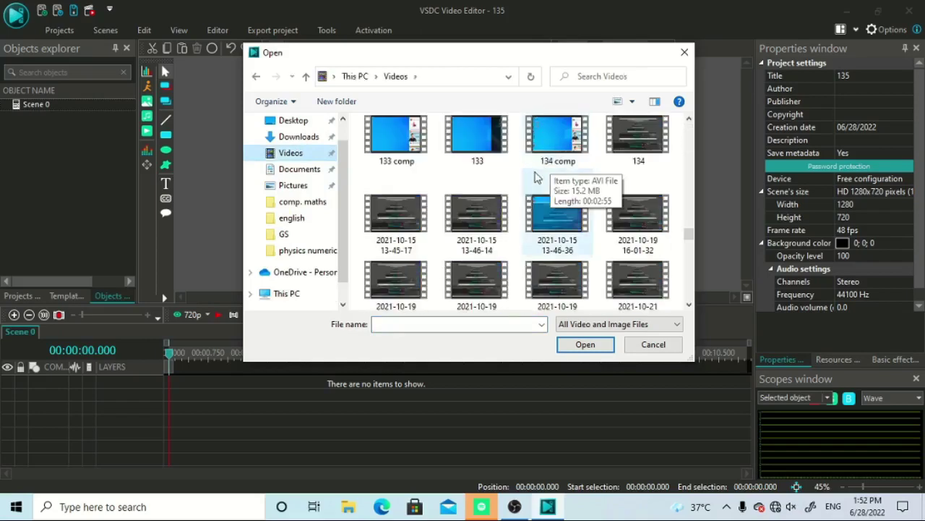
{"action": "double_click", "coordinate": [546, 144]}
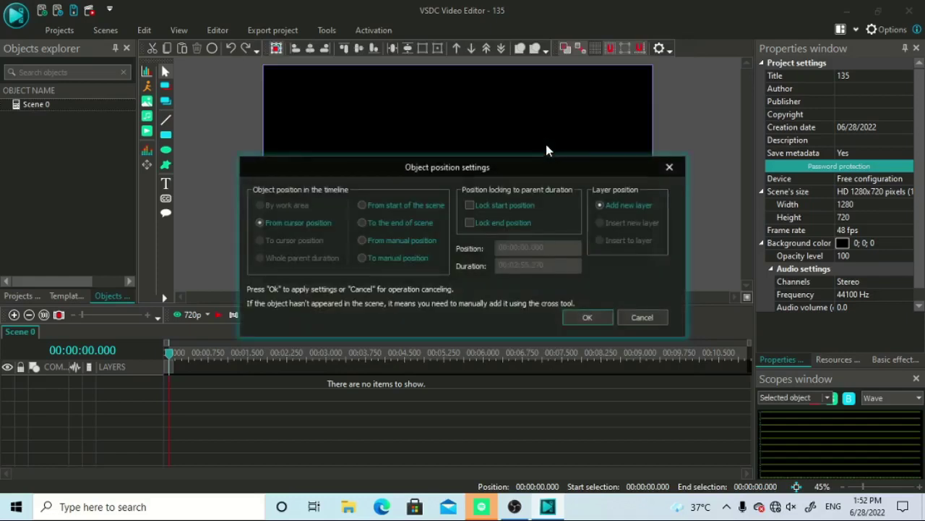
{"action": "left_click", "coordinate": [572, 317]}
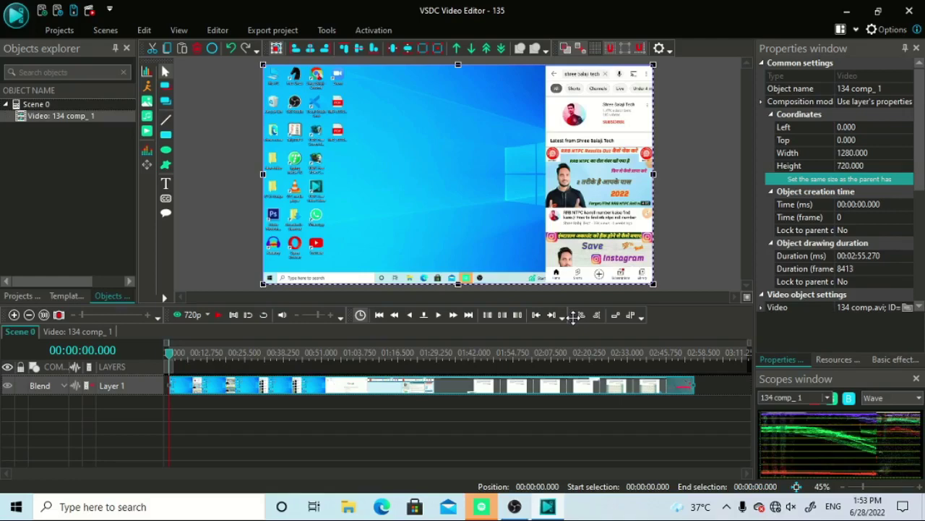
Step: Preview the scene in the editor and in the separate player at 720p quality, then close the player
{"action": "left_click", "coordinate": [219, 317]}
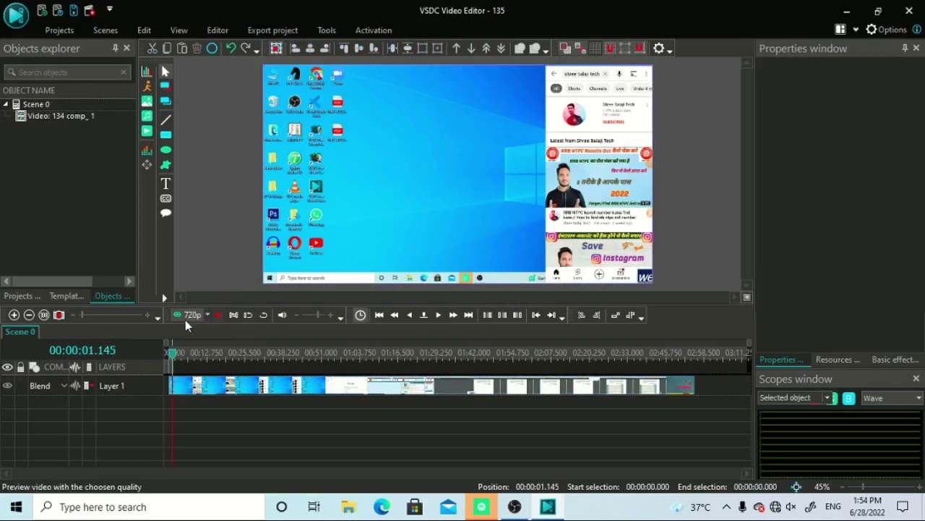
{"action": "left_click", "coordinate": [207, 317]}
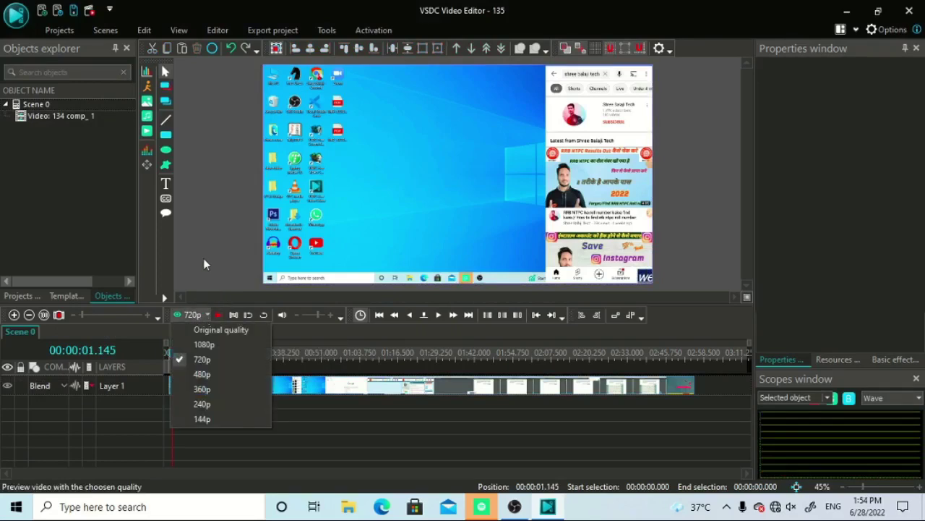
{"action": "left_click", "coordinate": [180, 316]}
{"action": "left_click", "coordinate": [180, 315]}
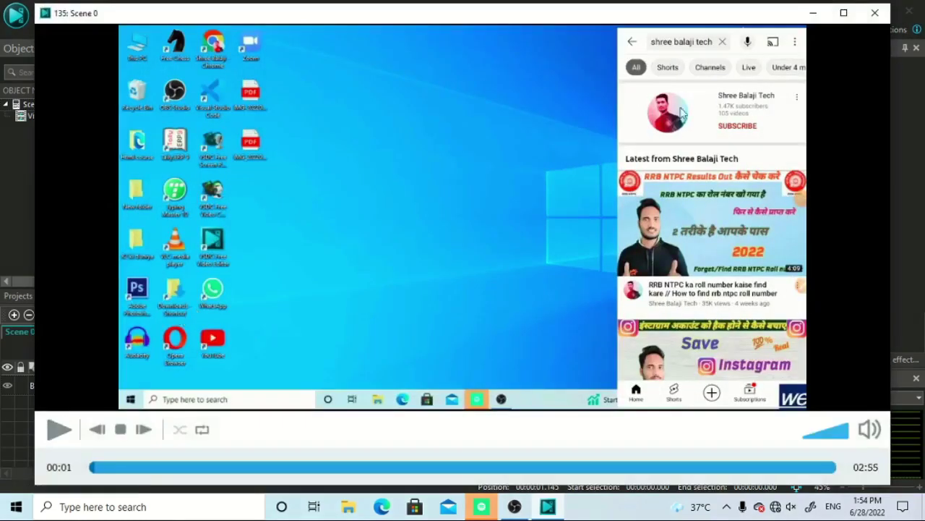
{"action": "left_click", "coordinate": [875, 13]}
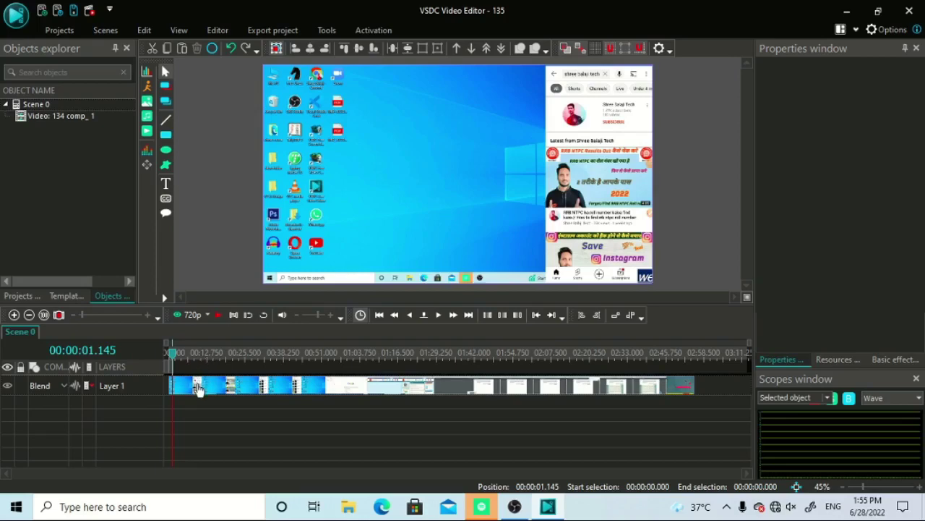
Step: Trim the start of the 134 comp clip up to the playhead at 00:00:01.145 and undo the trim
{"action": "left_click", "coordinate": [198, 389]}
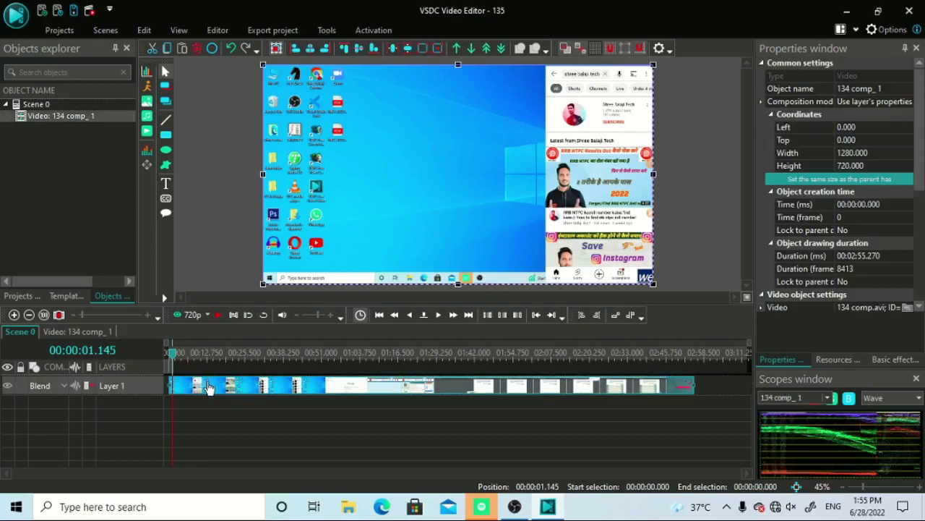
{"action": "mouse_move", "coordinate": [208, 389]}
{"action": "left_click", "coordinate": [218, 30]}
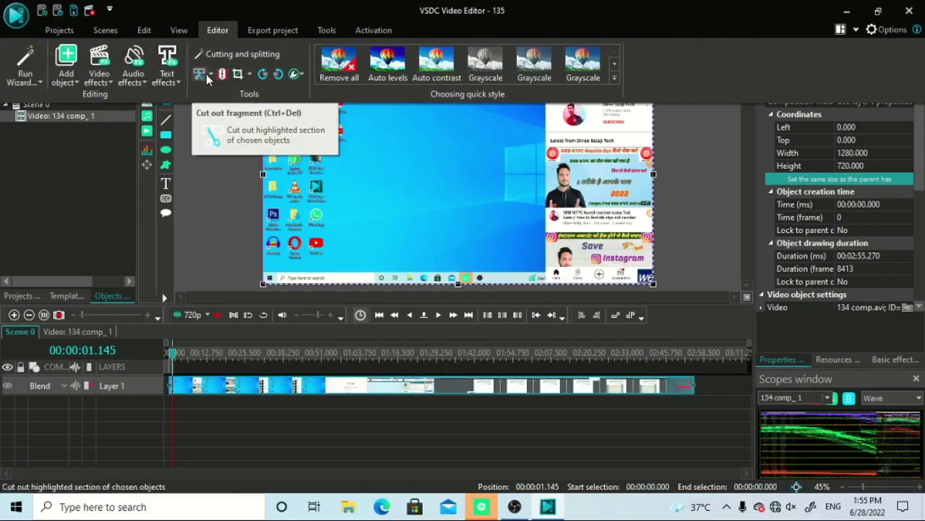
{"action": "left_click", "coordinate": [210, 75]}
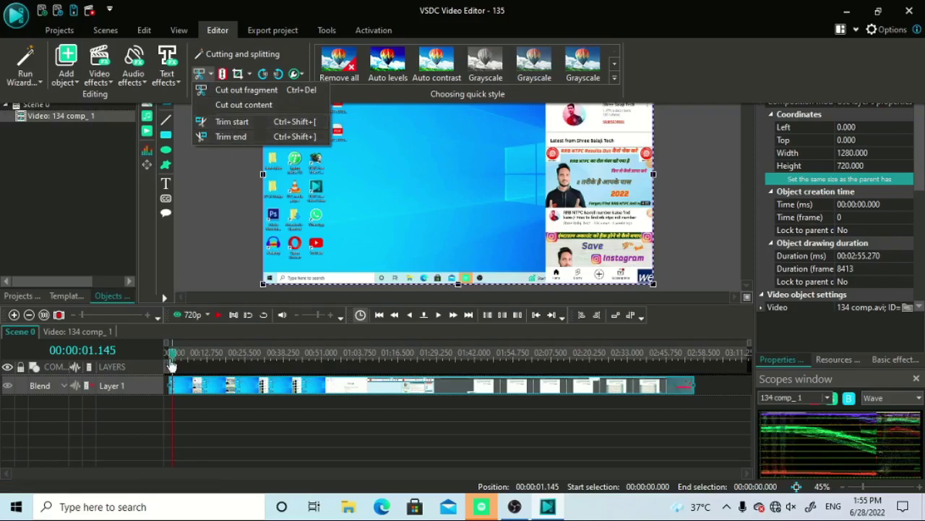
{"action": "left_click", "coordinate": [248, 120]}
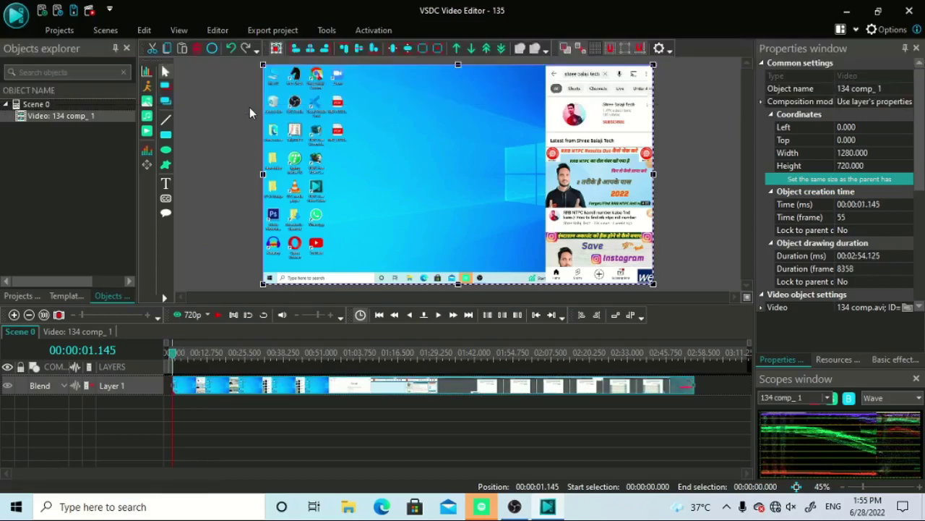
{"action": "left_click", "coordinate": [231, 49]}
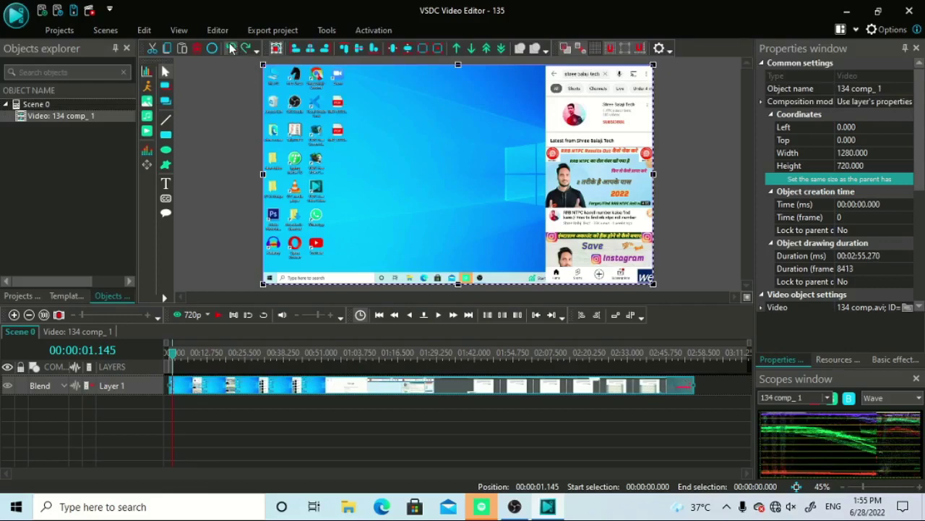
Step: Trim the end of the 134 comp clip from the playhead onward and undo the trim
{"action": "left_click", "coordinate": [216, 29]}
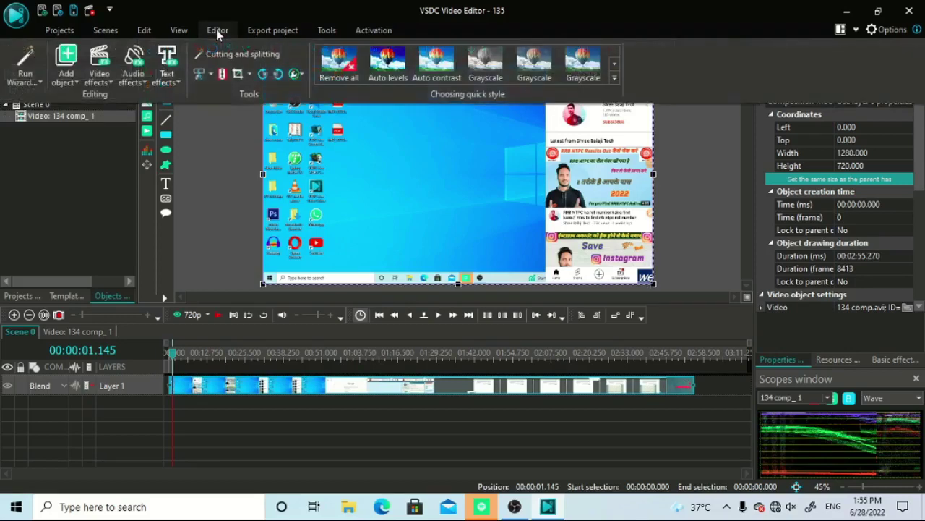
{"action": "left_click", "coordinate": [210, 75]}
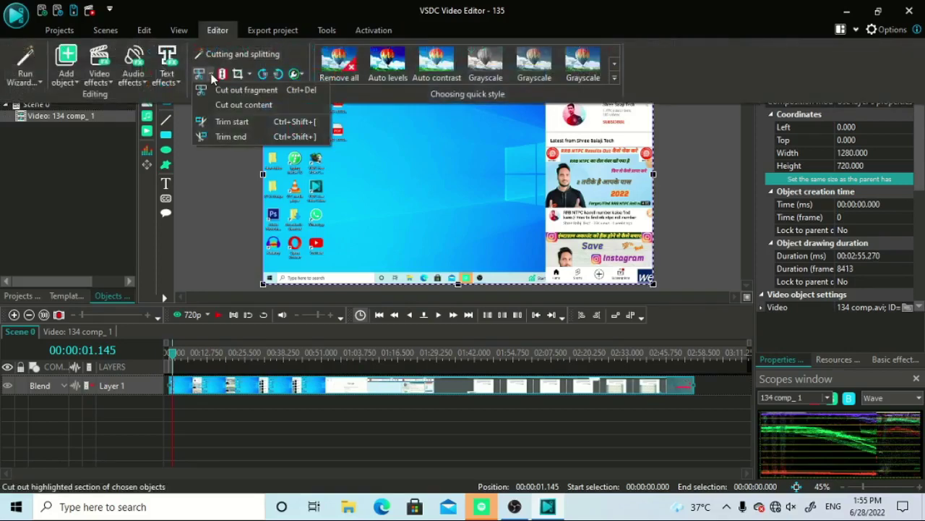
{"action": "left_click", "coordinate": [255, 138]}
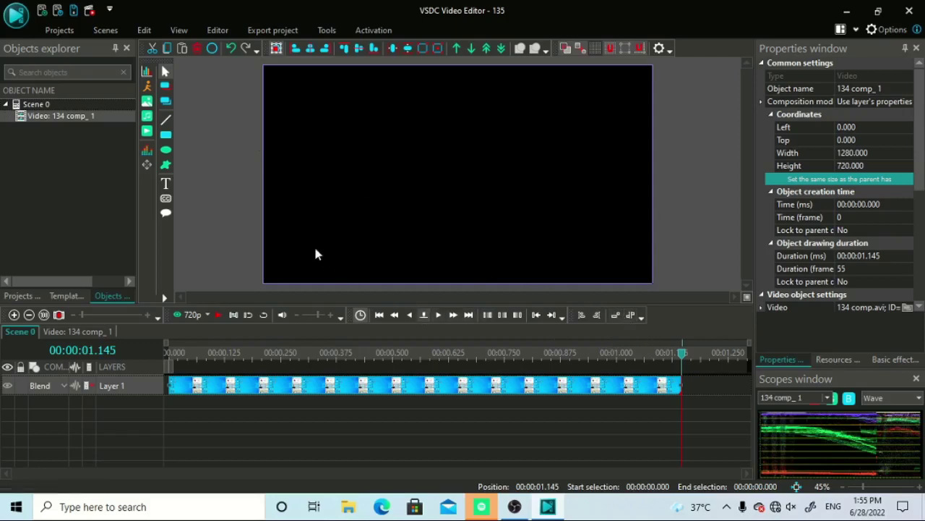
{"action": "left_click", "coordinate": [229, 49]}
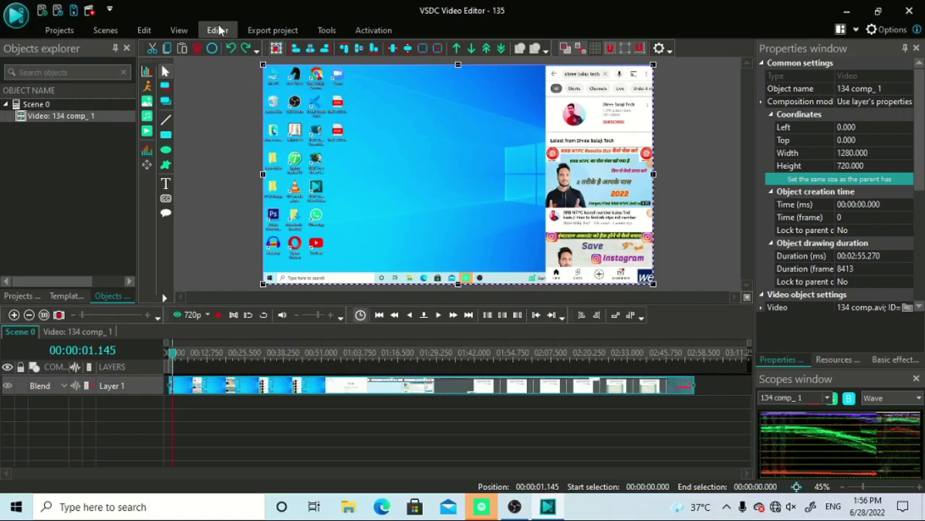
Step: Split the 134 comp clip into two parts at the playhead position, 00:00:01.145
{"action": "left_click", "coordinate": [220, 31]}
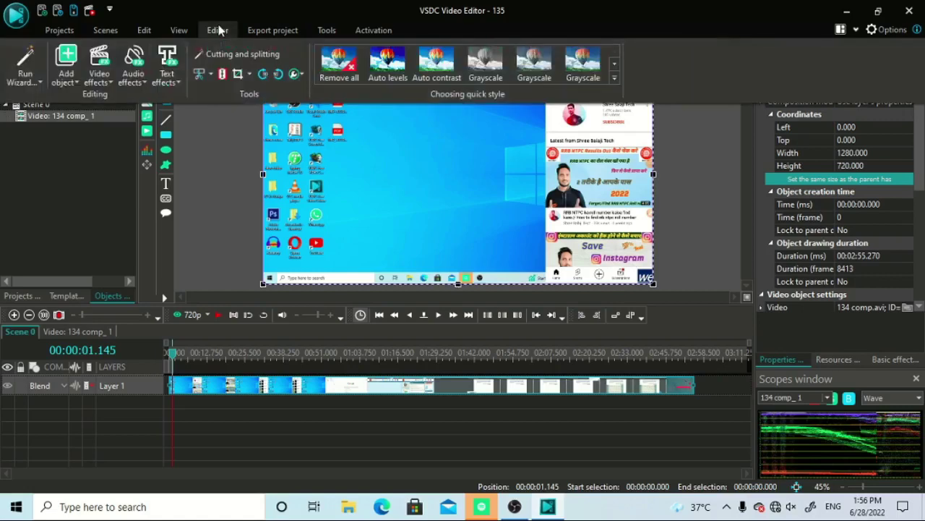
{"action": "left_click", "coordinate": [223, 74]}
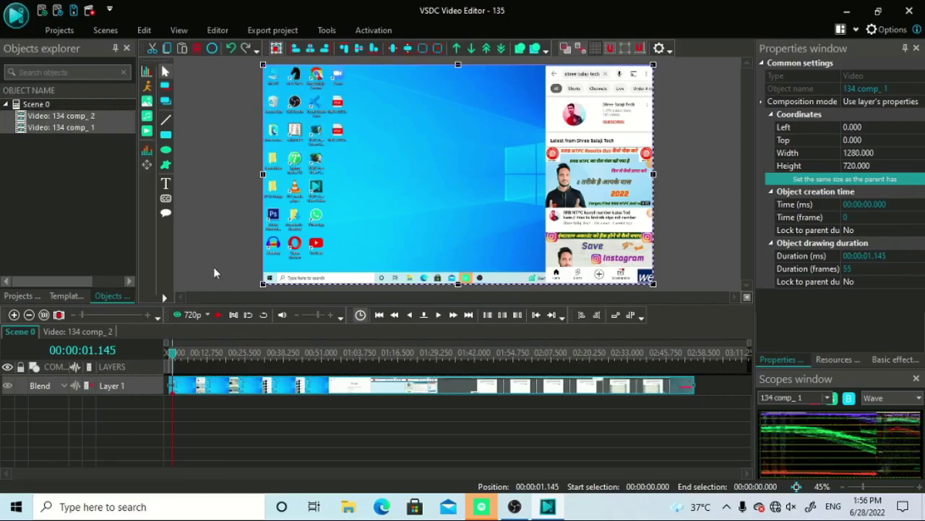
Step: Play a short stretch of the scene, stop it and place the playhead at 00:00:18.270
{"action": "left_click", "coordinate": [215, 316]}
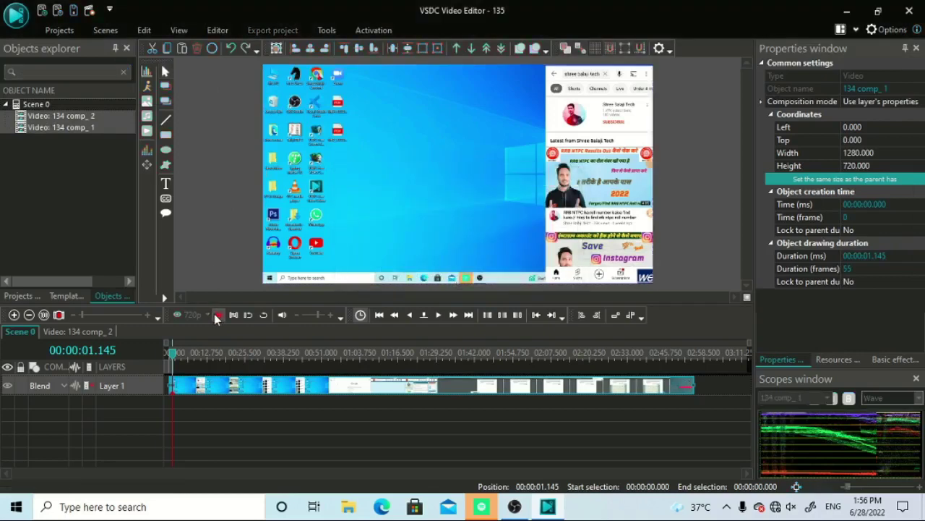
{"action": "left_click", "coordinate": [214, 314]}
{"action": "left_click", "coordinate": [225, 353]}
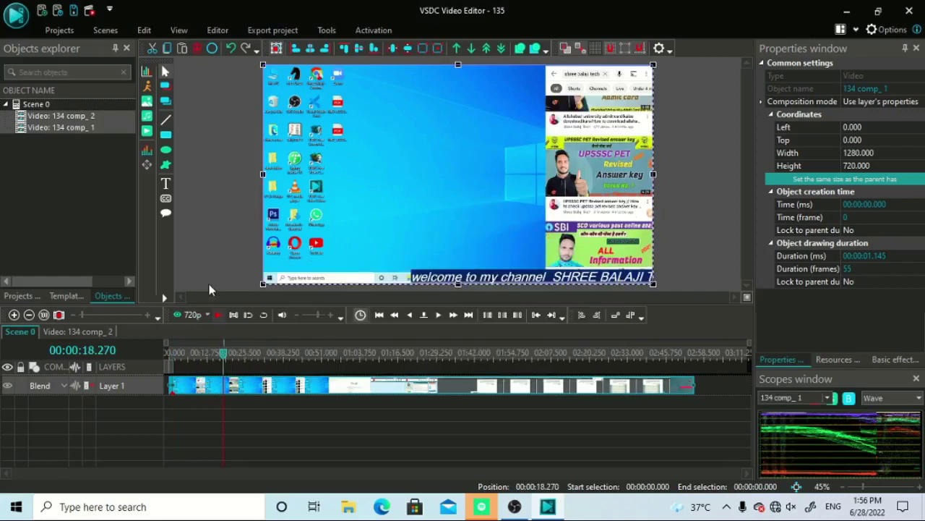
Step: Split the second part of the 134 comp clip at the playhead position, 00:00:18.270
{"action": "left_click", "coordinate": [217, 29]}
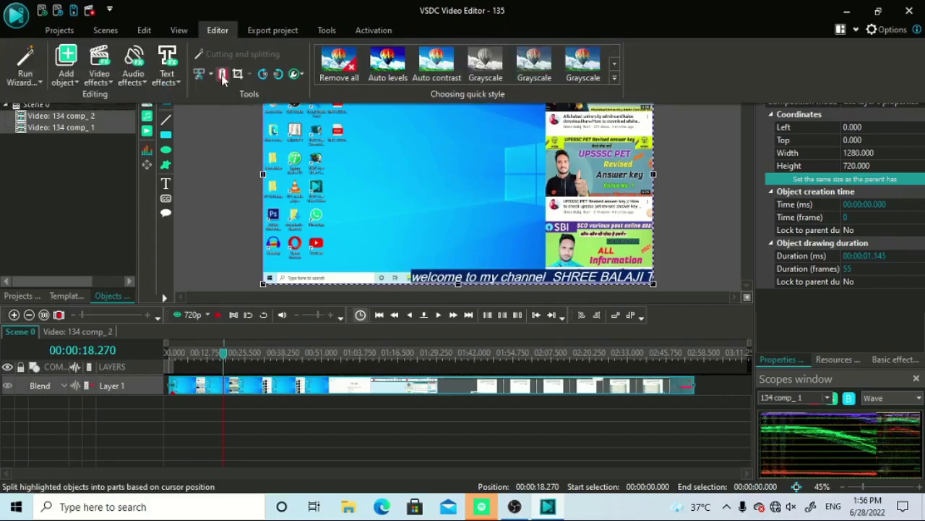
{"action": "left_click", "coordinate": [222, 76]}
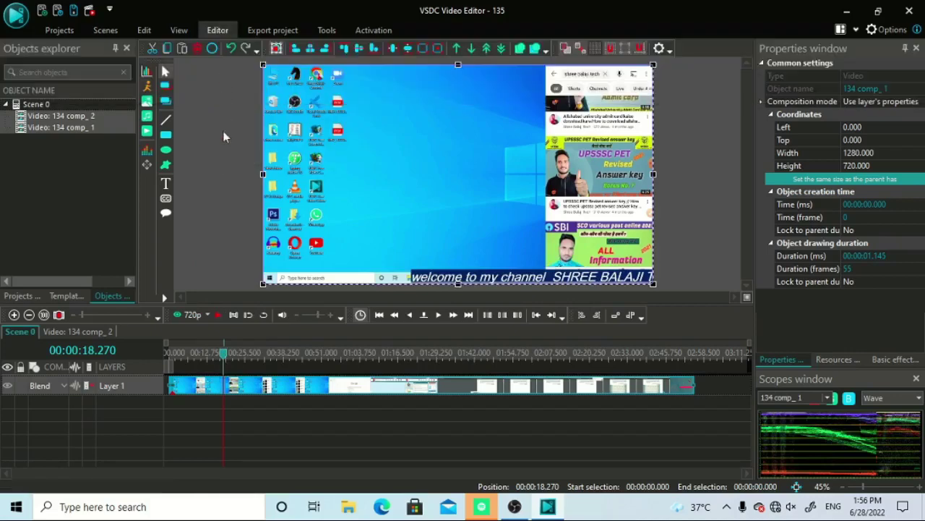
{"action": "left_click", "coordinate": [218, 201]}
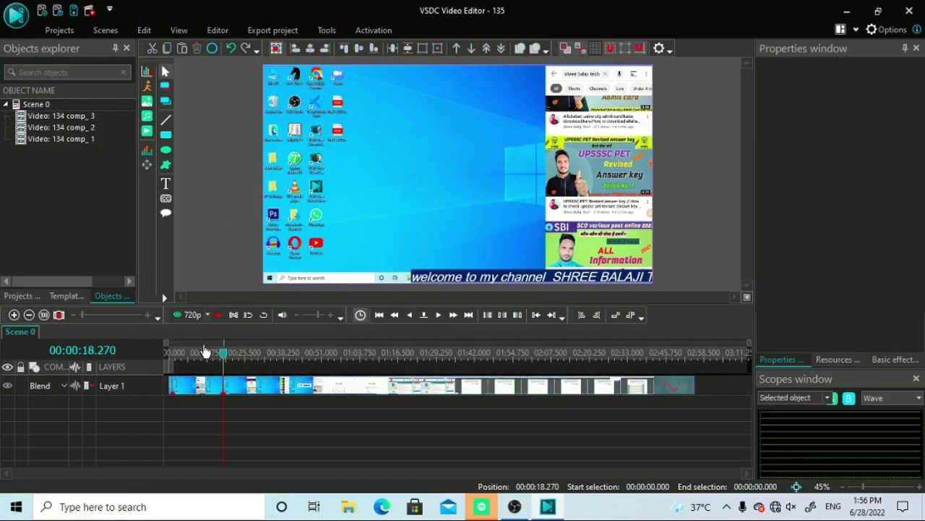
Step: Delete the middle part of the split 134 comp clip and move the last part back against the first
{"action": "left_click", "coordinate": [192, 392]}
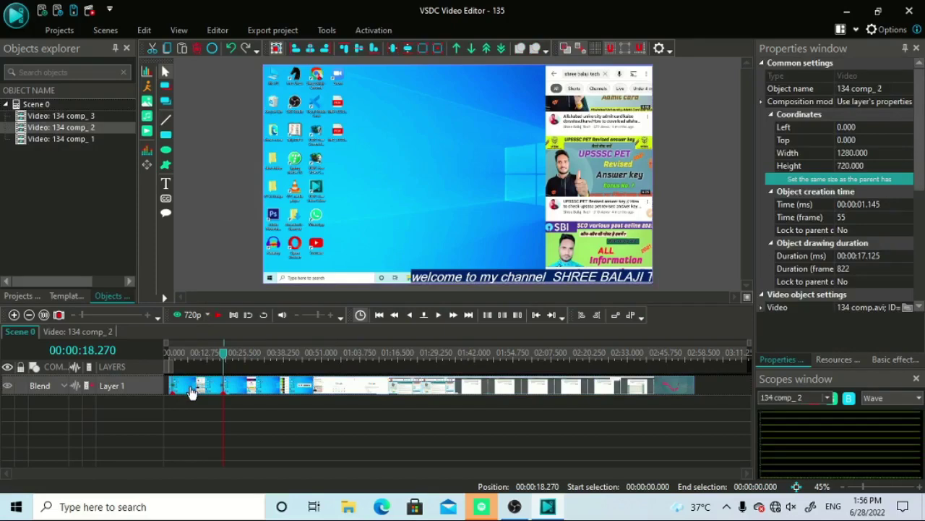
{"action": "right_click", "coordinate": [193, 388]}
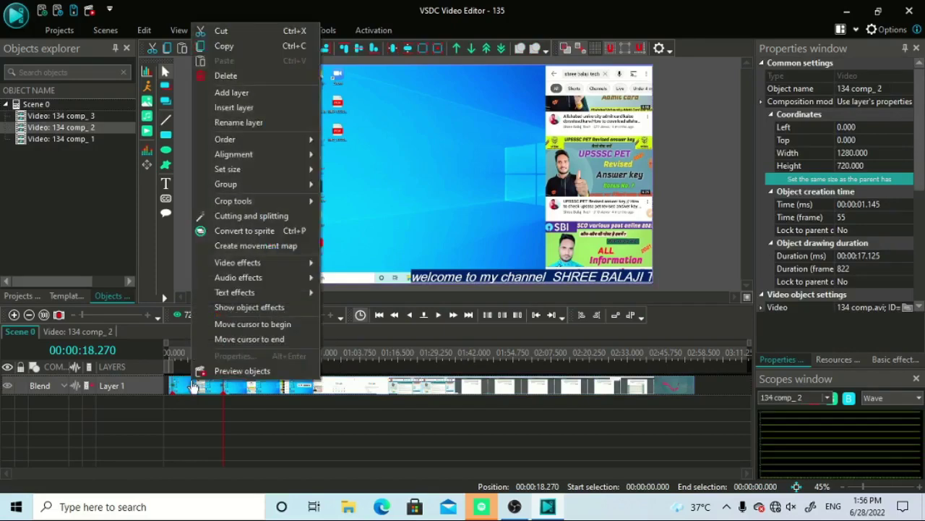
{"action": "left_click", "coordinate": [228, 79]}
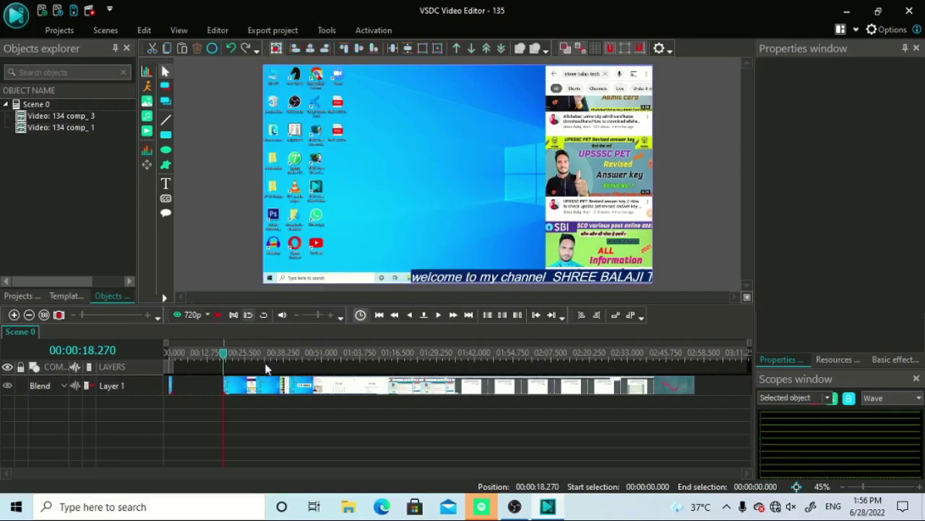
{"action": "left_click_drag", "start_coordinate": [268, 386], "coordinate": [183, 385]}
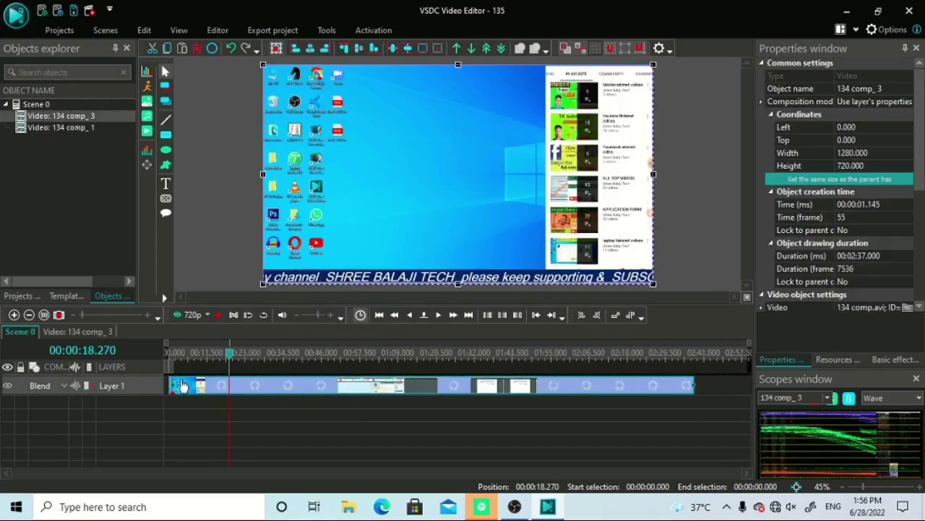
Step: Undo the gap closing, the deletion and both splits, and redo only the split at 00:00:01.145
{"action": "left_click", "coordinate": [229, 48]}
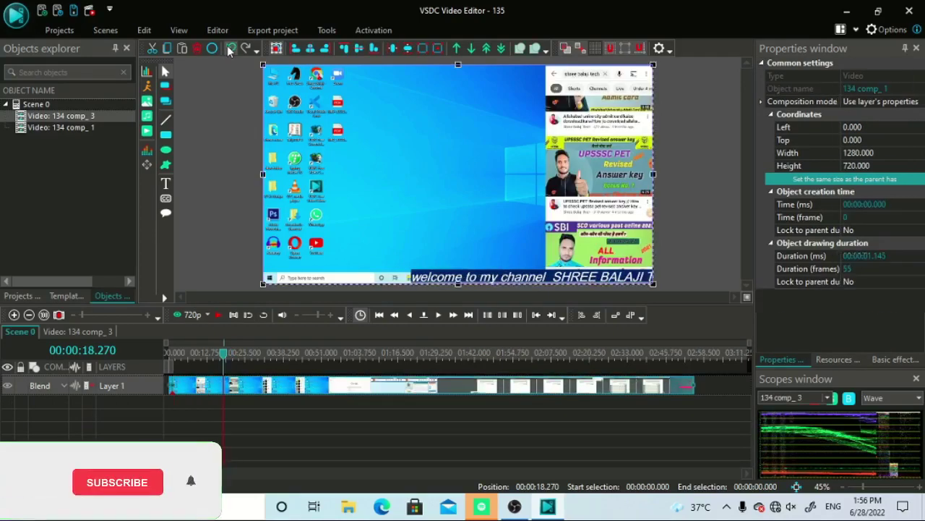
{"action": "left_click", "coordinate": [230, 49]}
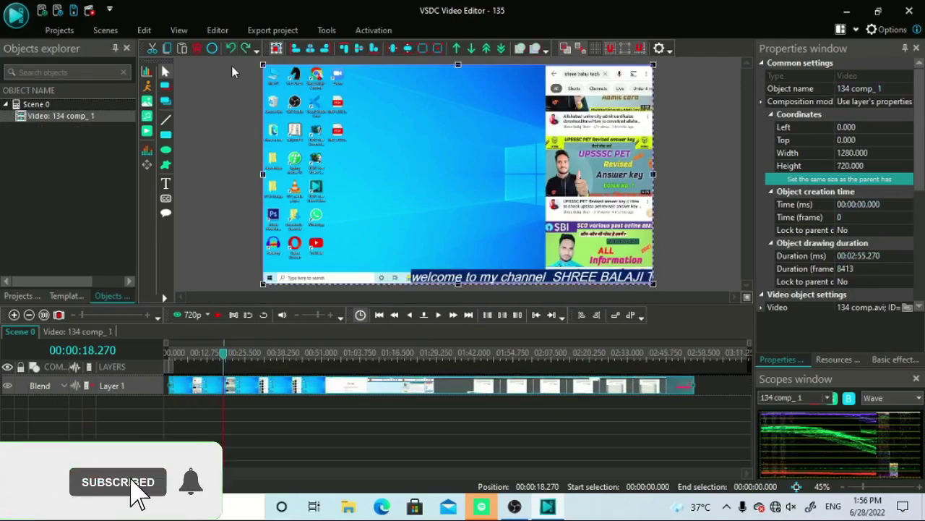
{"action": "left_click", "coordinate": [245, 47]}
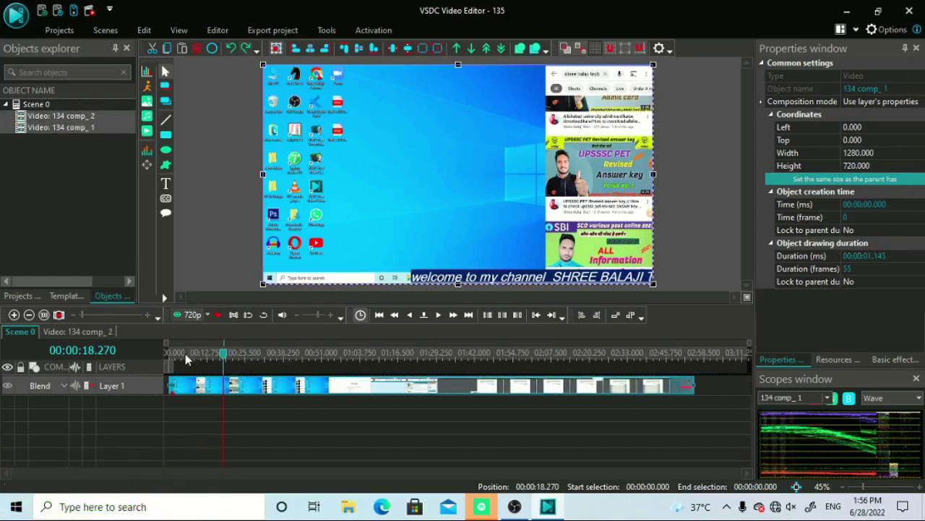
Step: Trim the start of the second 134 comp part up to 00:00:18.270 and move it directly after the first part
{"action": "mouse_move", "coordinate": [201, 390]}
{"action": "left_click", "coordinate": [216, 30]}
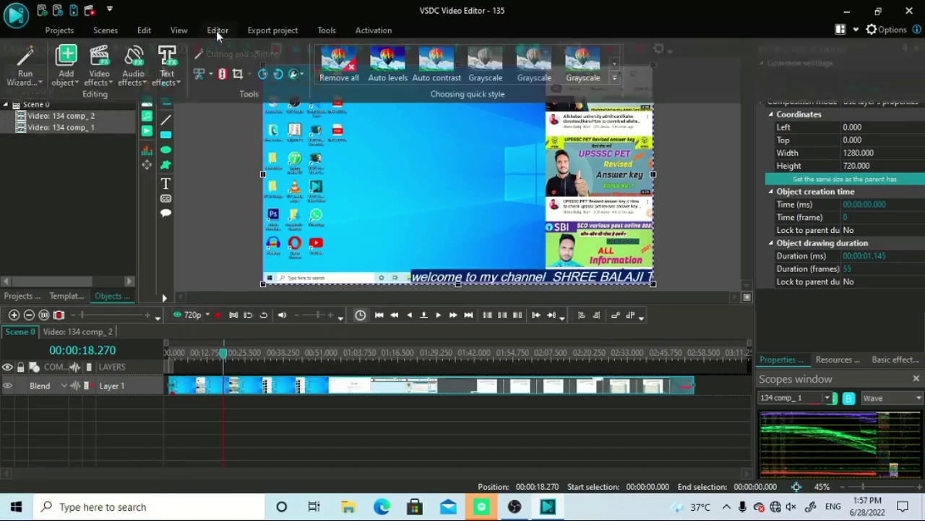
{"action": "left_click", "coordinate": [209, 76]}
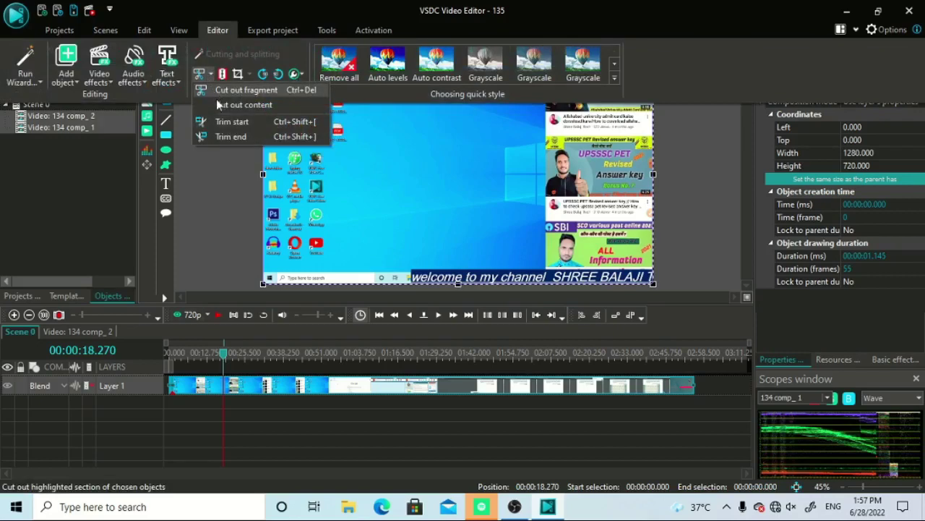
{"action": "left_click", "coordinate": [223, 121]}
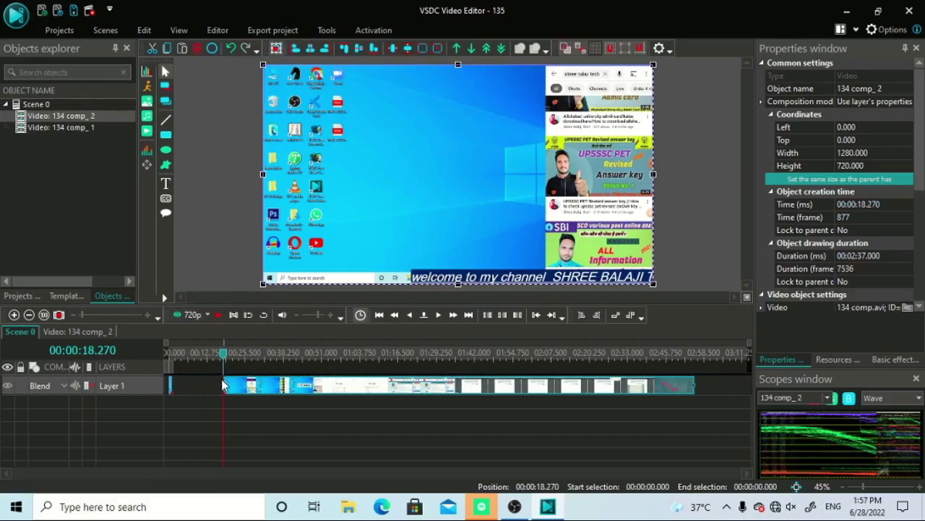
{"action": "left_click_drag", "start_coordinate": [257, 387], "coordinate": [192, 386]}
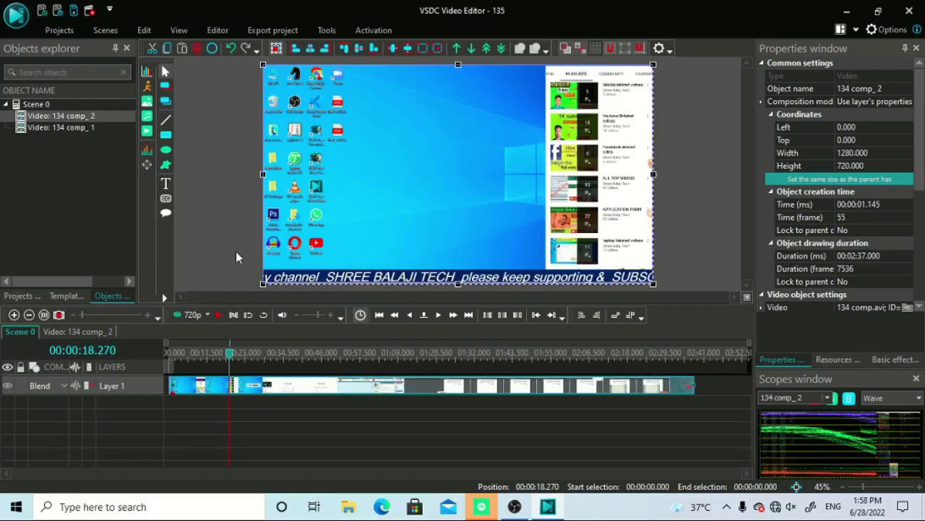
Step: Try raising the audio volume of the second 134 comp part and return it to 0.0 dB
{"action": "mouse_move", "coordinate": [273, 386]}
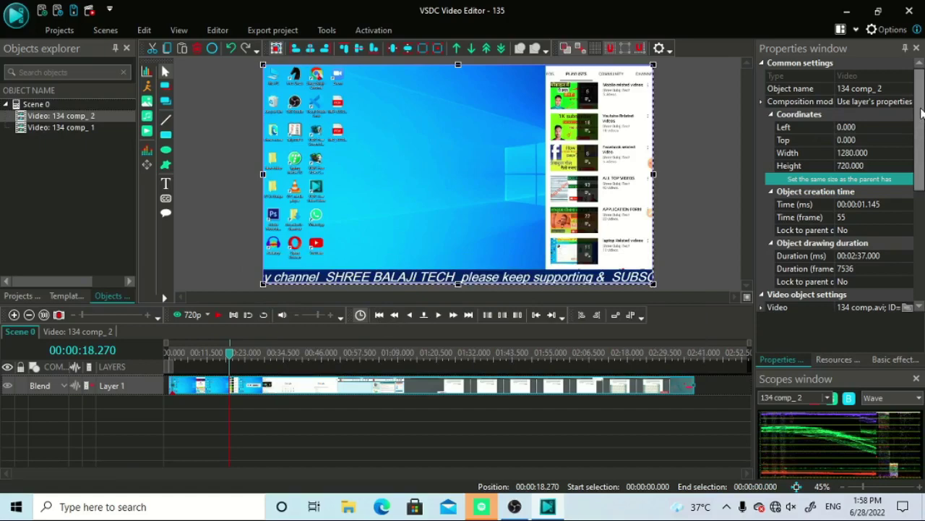
{"action": "scroll", "coordinate": [922, 112], "scroll_direction": "down", "scroll_amount": 4}
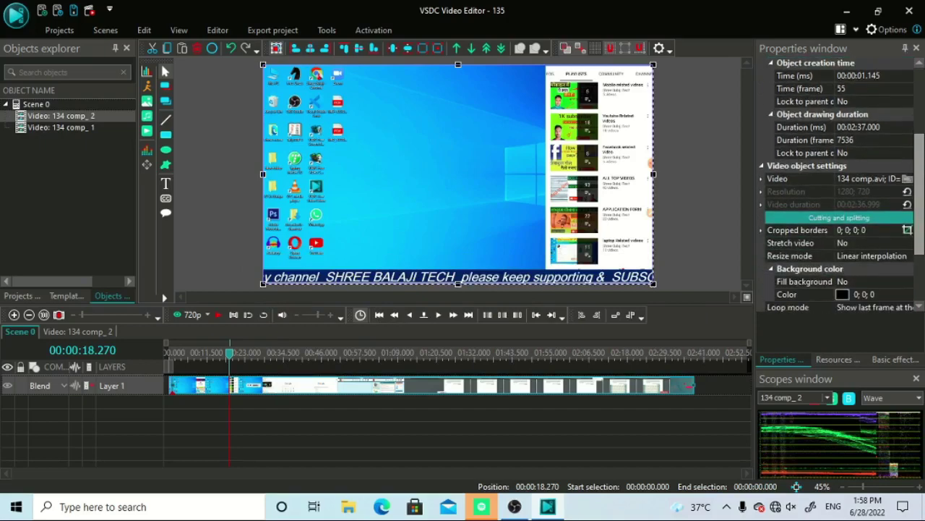
{"action": "scroll", "coordinate": [839, 185], "scroll_direction": "down", "scroll_amount": 5}
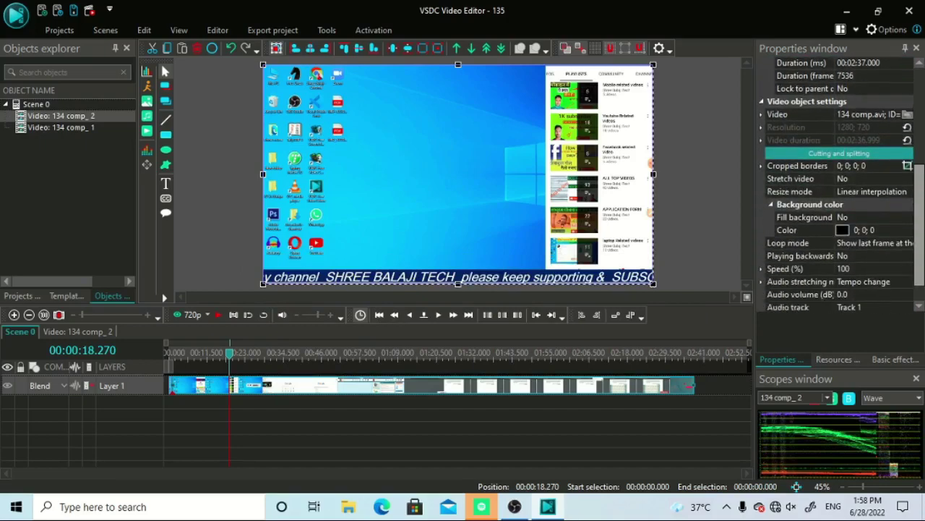
{"action": "scroll", "coordinate": [922, 212], "scroll_direction": "down", "scroll_amount": 1}
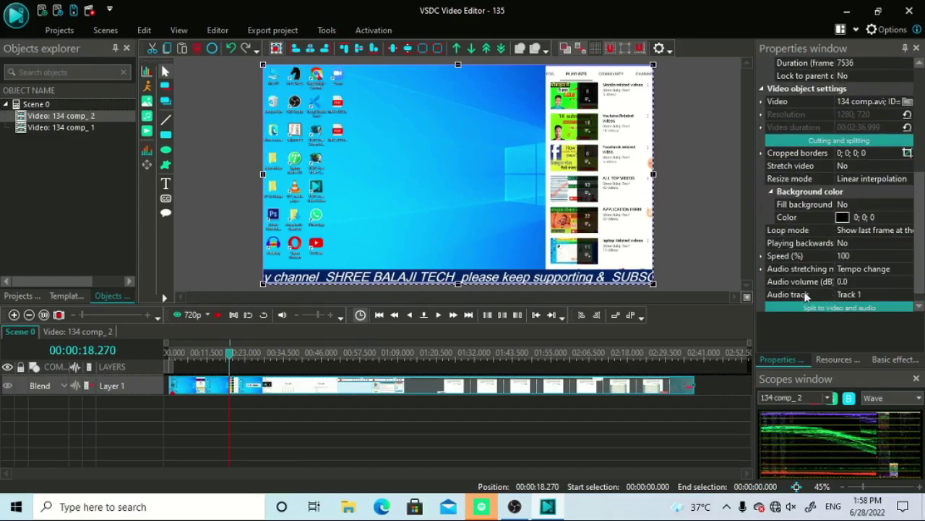
{"action": "left_click", "coordinate": [848, 283]}
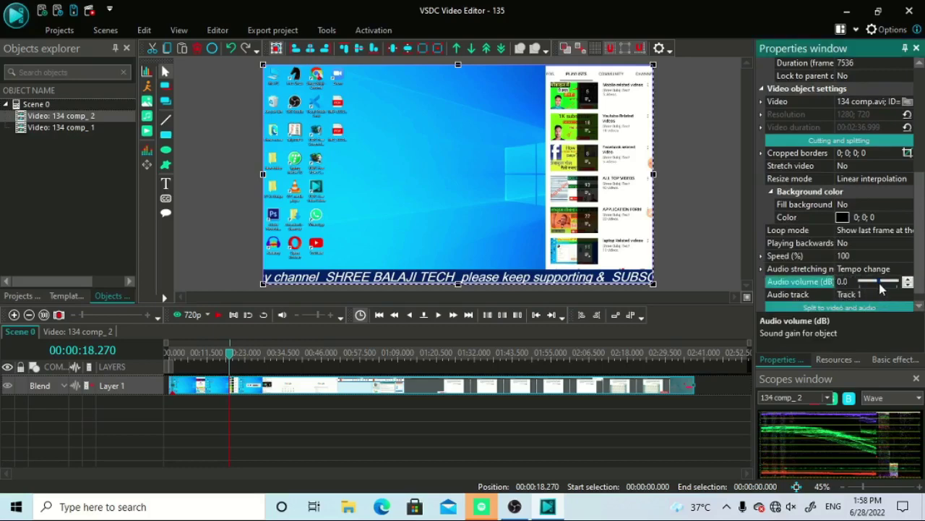
{"action": "left_click", "coordinate": [909, 280]}
{"action": "left_click", "coordinate": [908, 280]}
{"action": "left_click", "coordinate": [909, 280]}
{"action": "left_click", "coordinate": [908, 280]}
{"action": "left_click", "coordinate": [909, 280]}
{"action": "left_click", "coordinate": [908, 280]}
{"action": "left_click", "coordinate": [909, 280]}
{"action": "left_click", "coordinate": [909, 286]}
{"action": "left_click", "coordinate": [909, 285]}
{"action": "left_click", "coordinate": [909, 286]}
{"action": "left_click", "coordinate": [909, 286]}
{"action": "left_click", "coordinate": [909, 286]}
Step: Set the second 134 comp part's audio volume to 9.0 dB, playing the scene before and after the change
{"action": "left_click", "coordinate": [217, 315]}
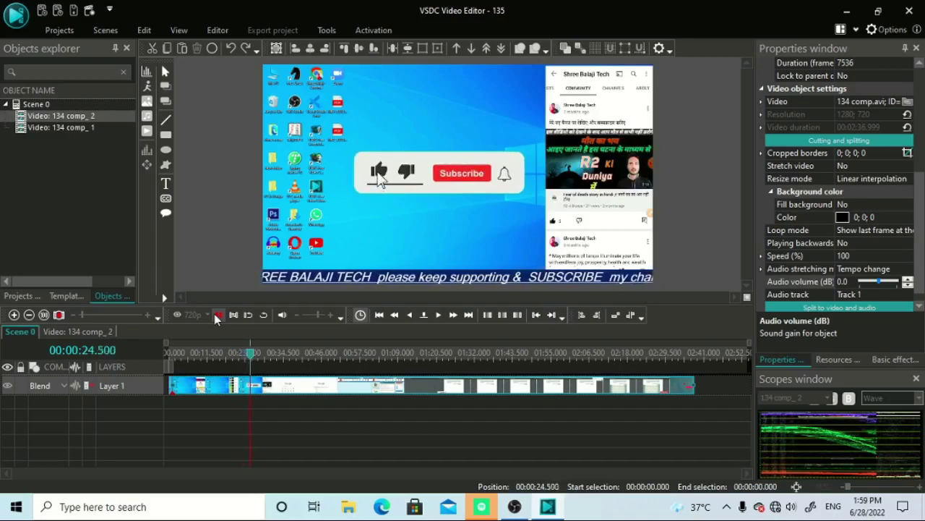
{"action": "left_click", "coordinate": [218, 315]}
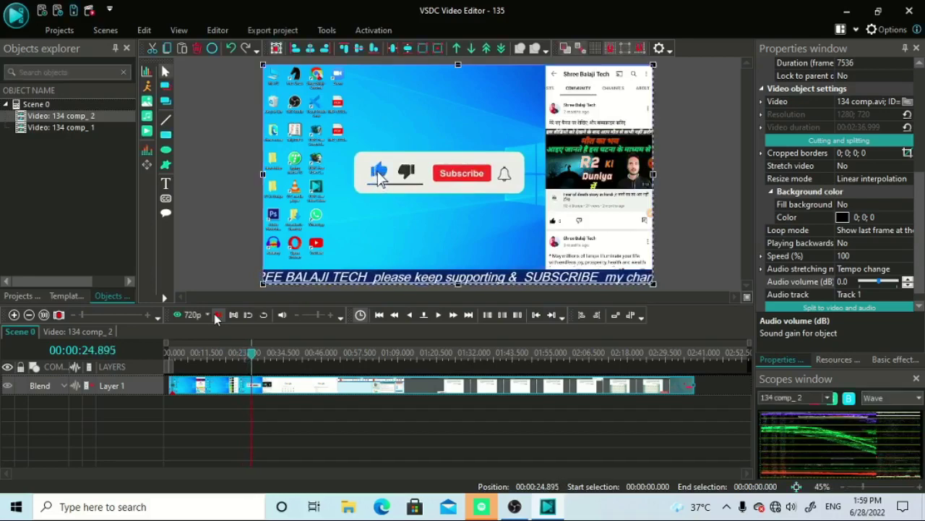
{"action": "left_click", "coordinate": [909, 280]}
{"action": "left_click", "coordinate": [909, 279]}
{"action": "left_click", "coordinate": [216, 313]}
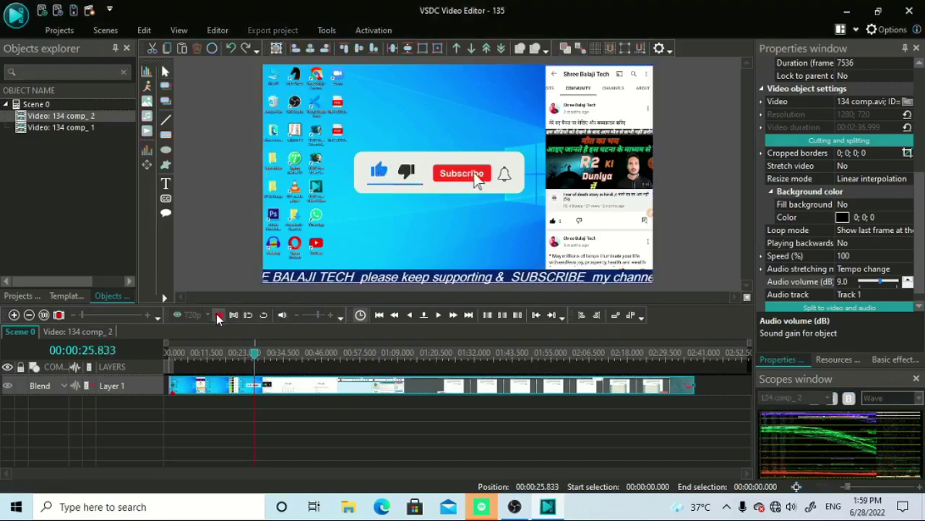
{"action": "left_click", "coordinate": [216, 313]}
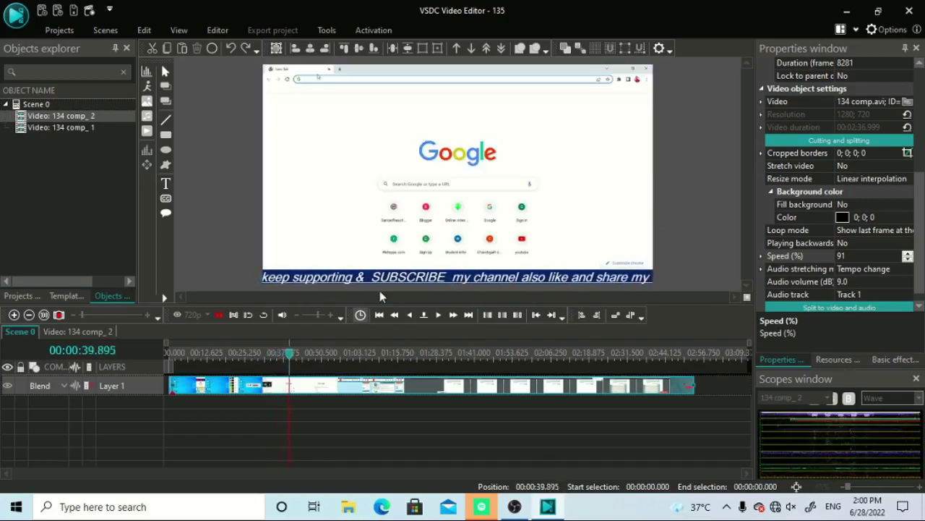
Step: Stop the playback, place the playhead at 00:00:12.958 and preview the second clip part at 91% speed
{"action": "left_click", "coordinate": [216, 315]}
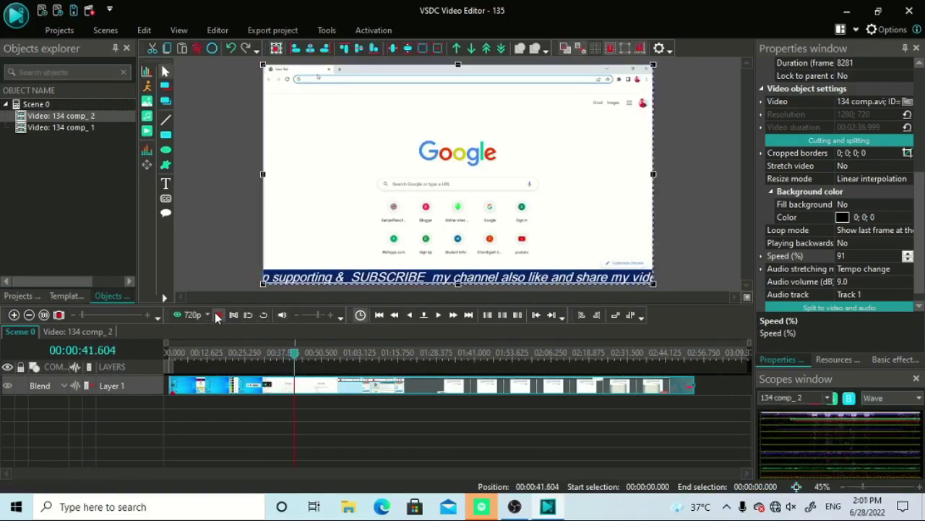
{"action": "left_click", "coordinate": [209, 354]}
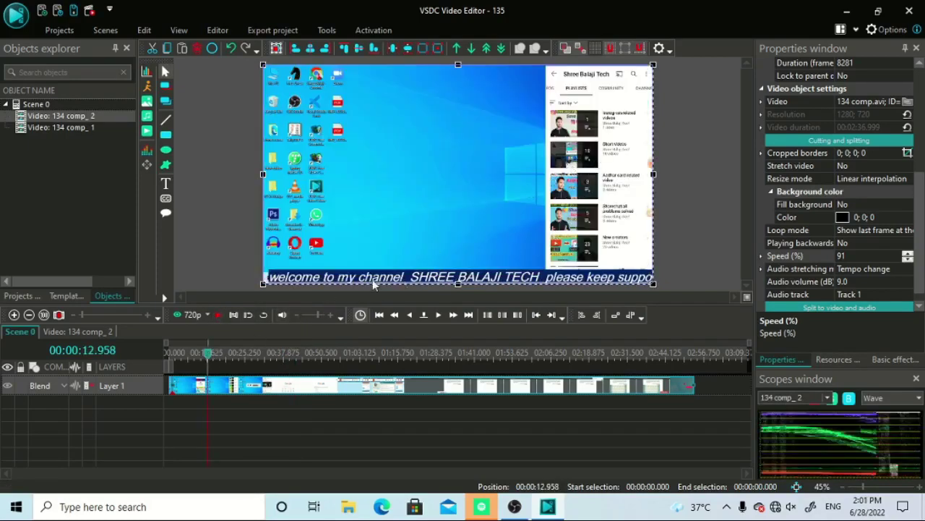
{"action": "left_click", "coordinate": [218, 316]}
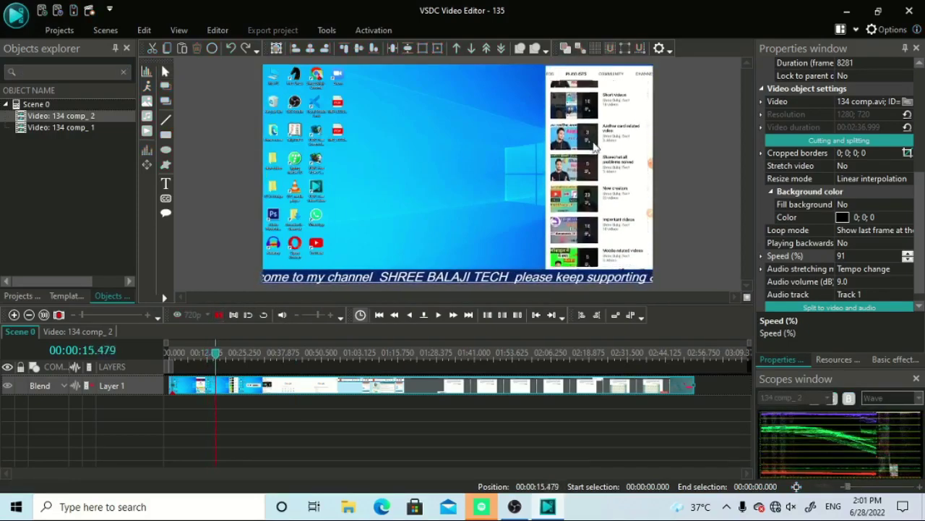
{"action": "left_click", "coordinate": [217, 316]}
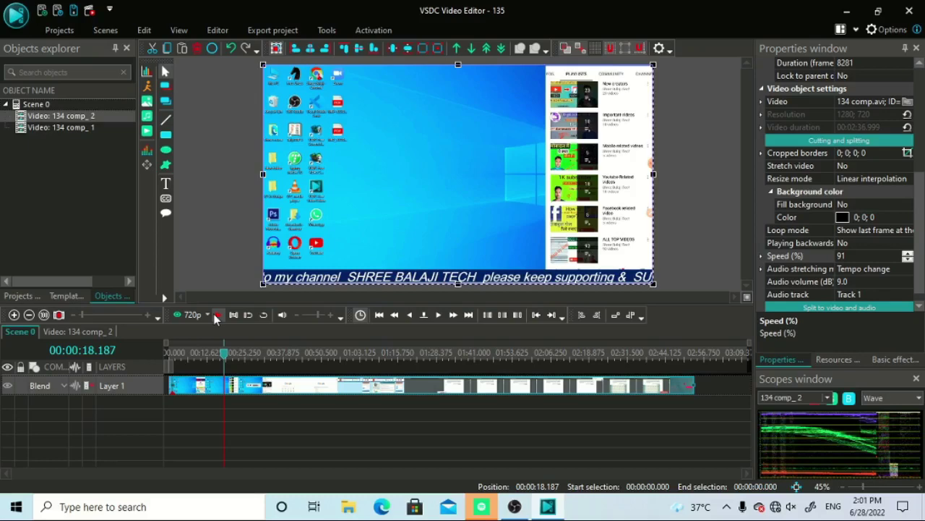
{"action": "left_click", "coordinate": [214, 314]}
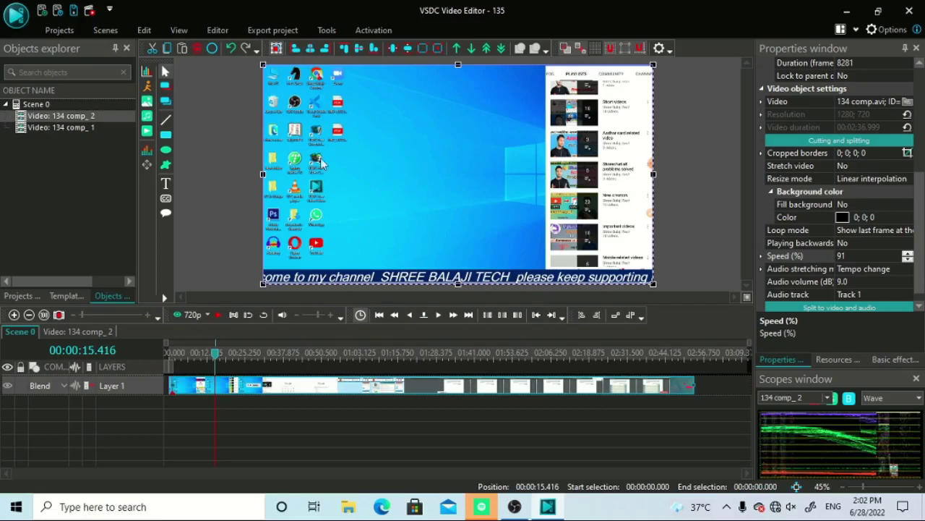
Step: Export the project to 135.avi with the H.264 / AVC Ultra Quality profile, continuing without the premium features
{"action": "left_click", "coordinate": [218, 29]}
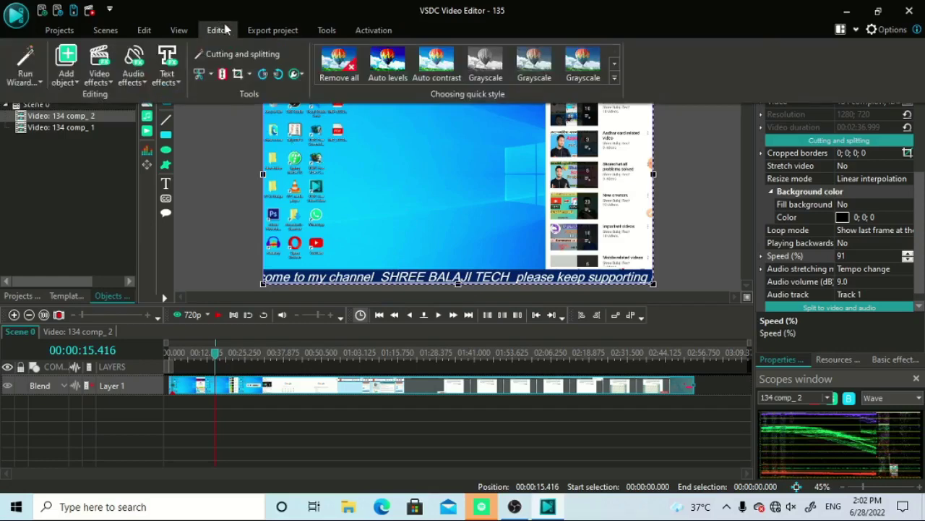
{"action": "left_click", "coordinate": [273, 31]}
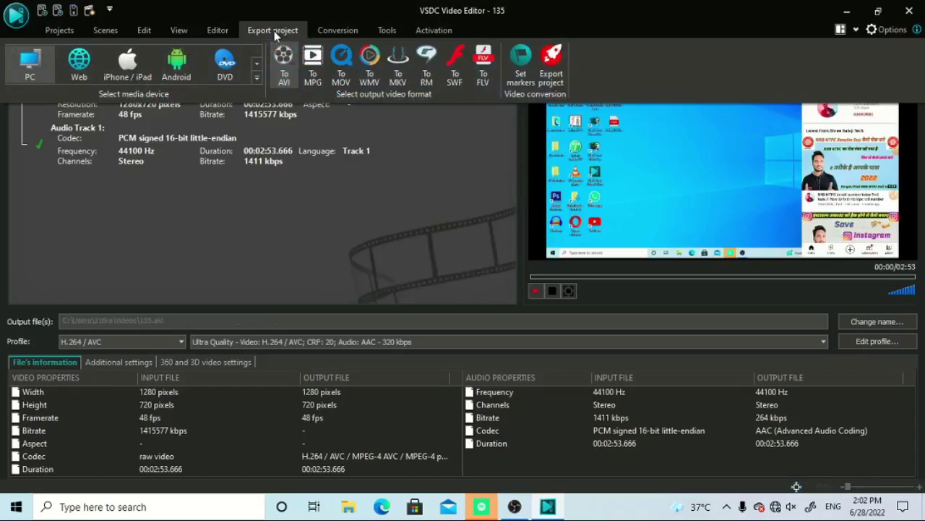
{"action": "left_click", "coordinate": [337, 31]}
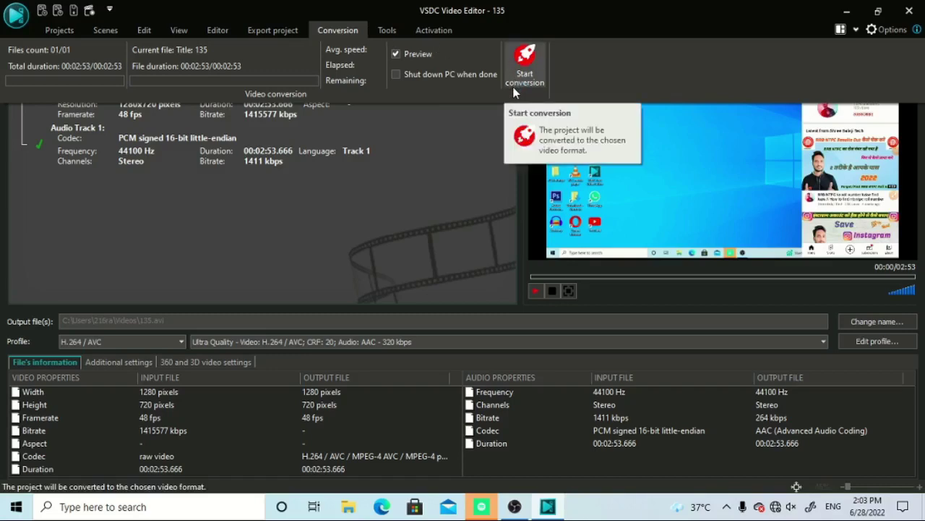
{"action": "left_click", "coordinate": [527, 65]}
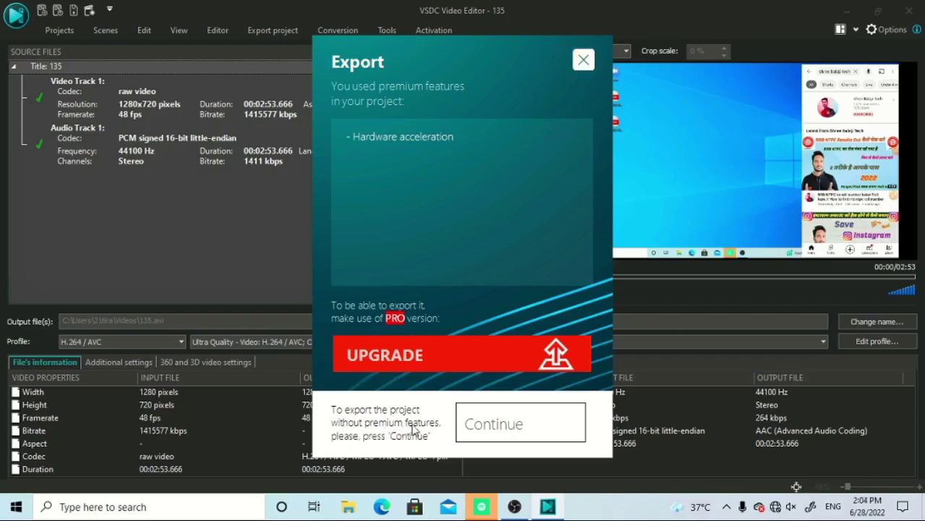
{"action": "left_click", "coordinate": [491, 425]}
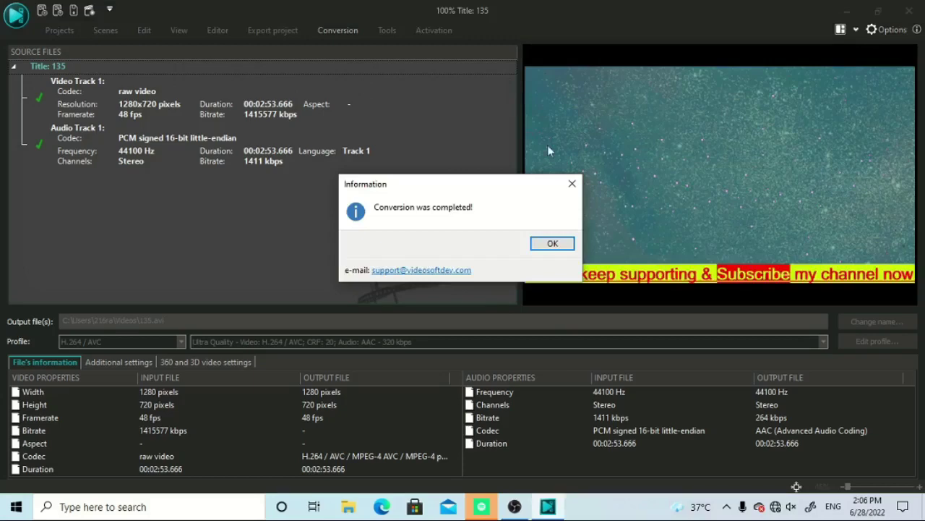
Step: Dismiss the conversion notice and close the video editor, saving project 135
{"action": "left_click", "coordinate": [553, 244]}
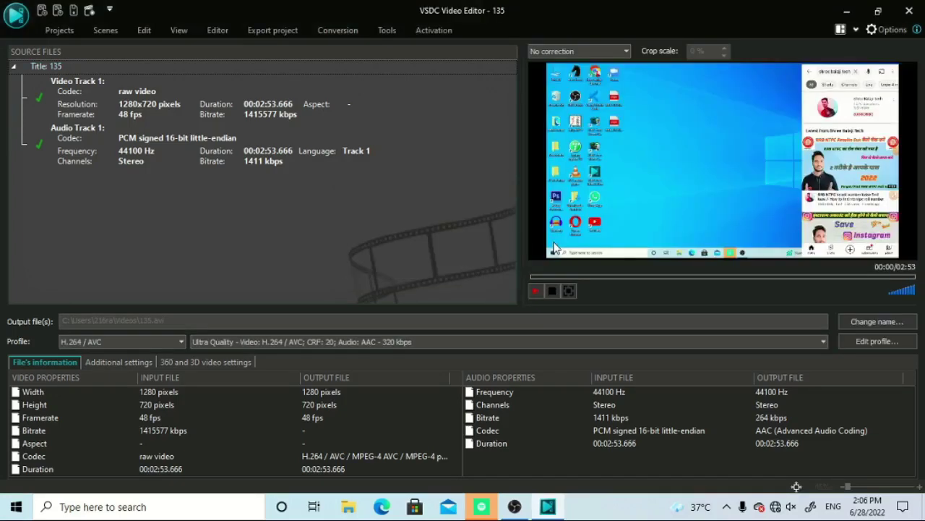
{"action": "left_click", "coordinate": [912, 10]}
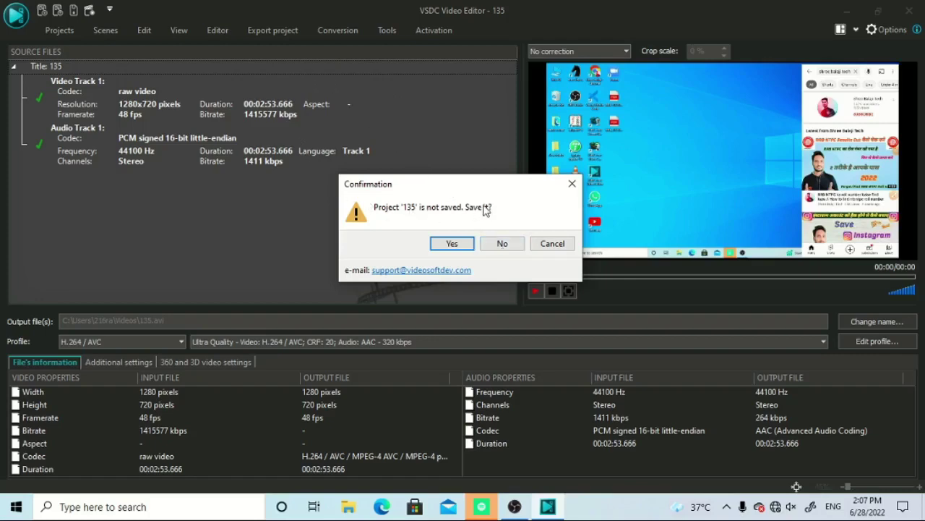
{"action": "left_click", "coordinate": [453, 244]}
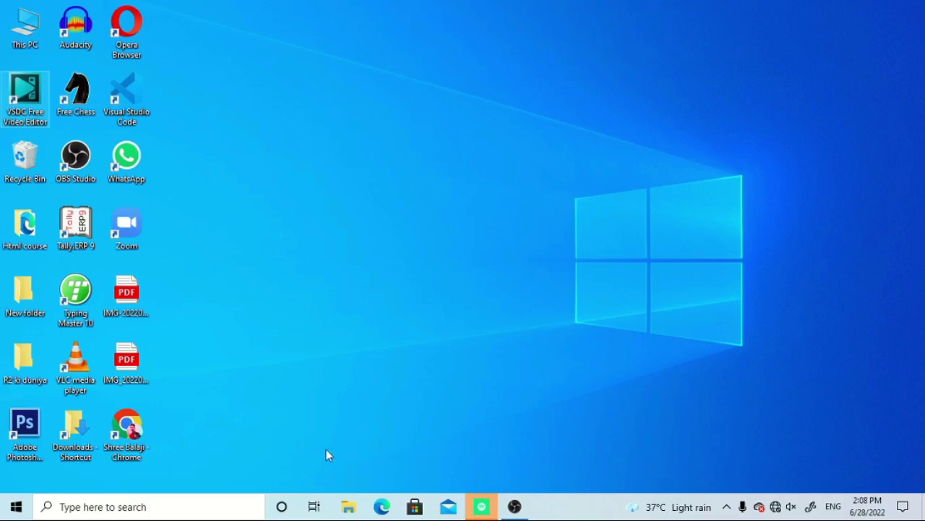
Step: Switch to File Explorer and search the Videos folder for 135
{"action": "left_click", "coordinate": [346, 509]}
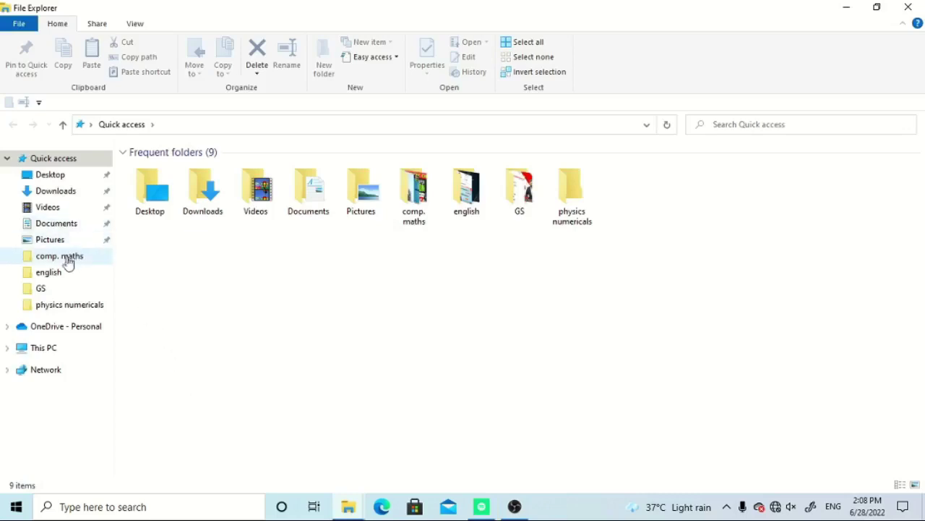
{"action": "left_click", "coordinate": [71, 210]}
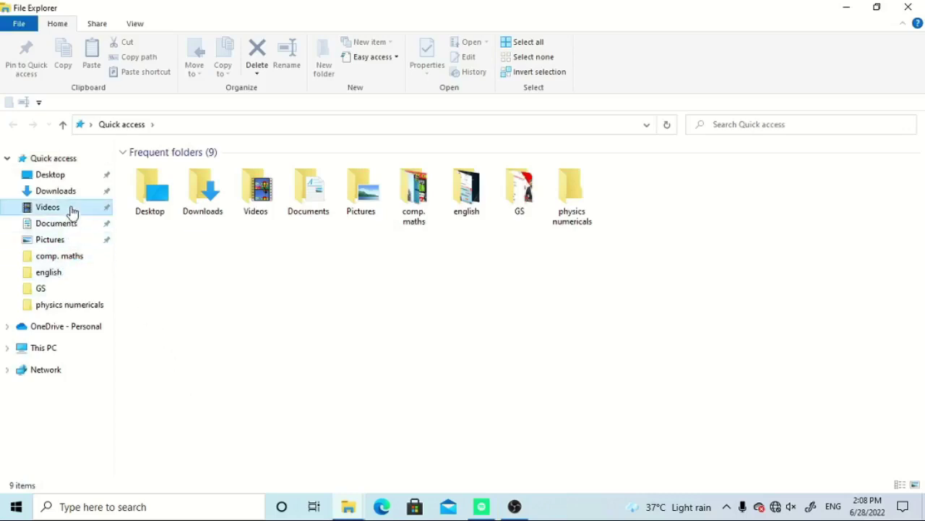
{"action": "left_click", "coordinate": [776, 125]}
{"action": "type", "text": "35"}
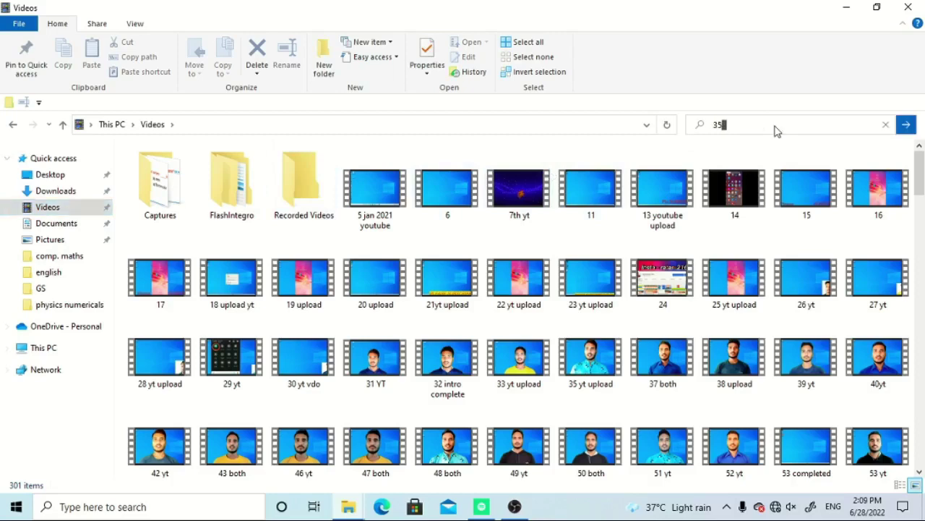
{"action": "key", "text": "BackSpace"}
{"action": "key", "text": "BackSpace"}
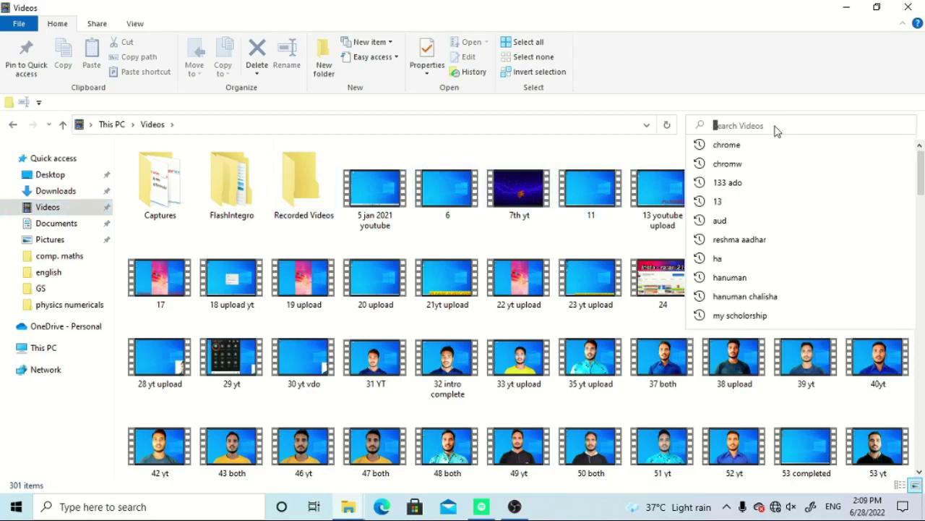
{"action": "type", "text": "135"}
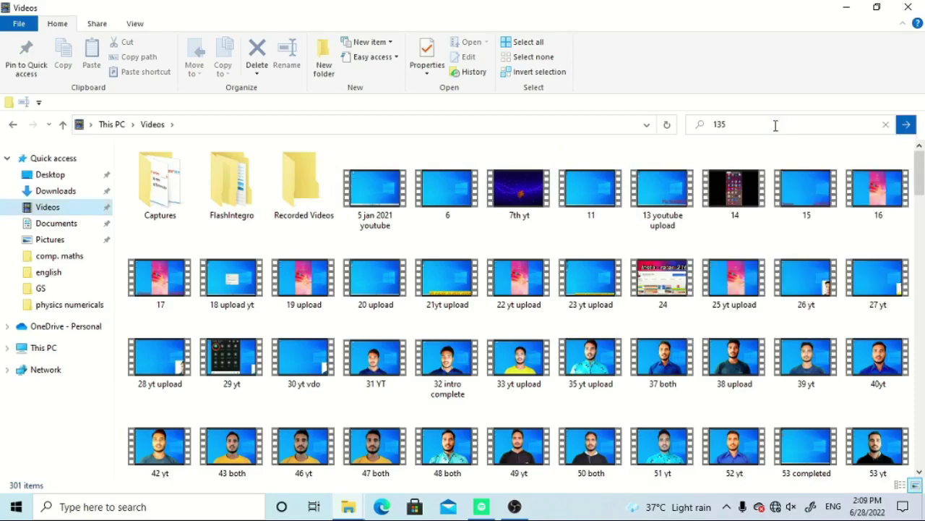
{"action": "key", "text": "Return"}
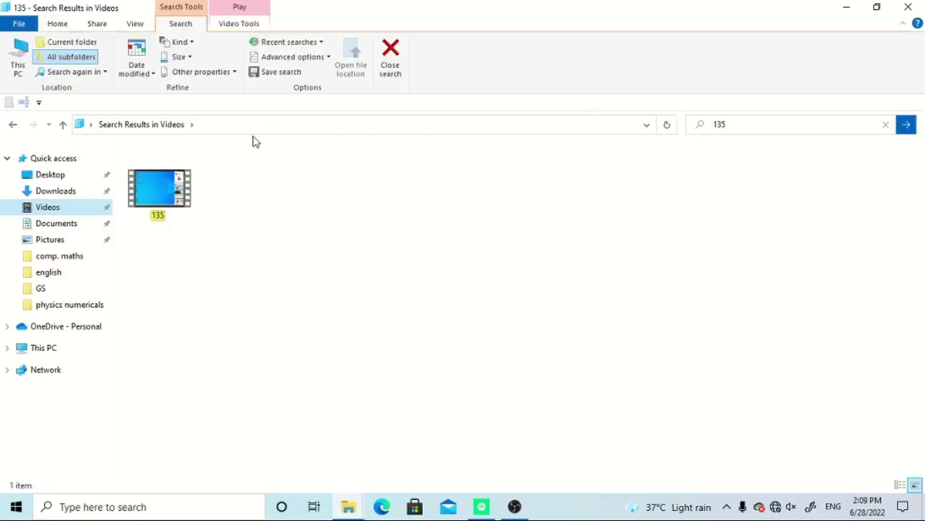
Step: Play the exported 135 video and skip ahead to about 0:00:24
{"action": "left_click", "coordinate": [161, 190]}
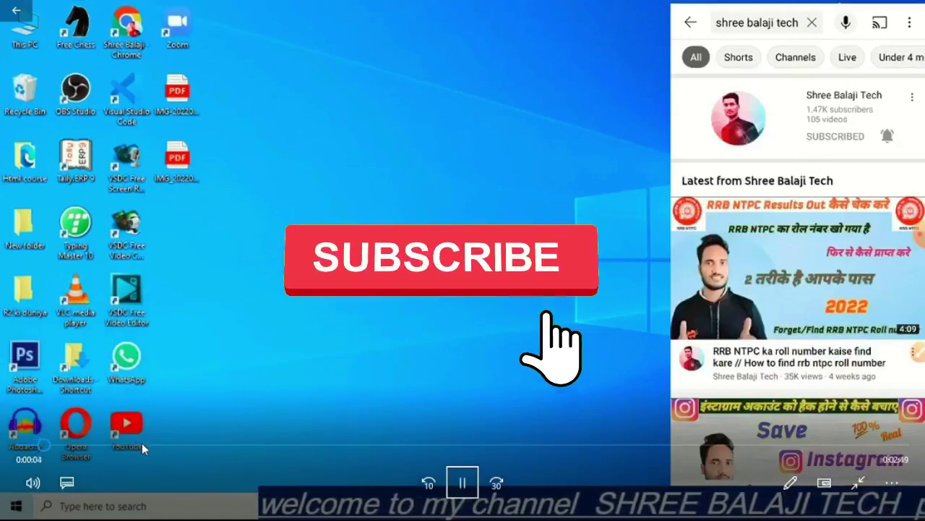
{"action": "left_click", "coordinate": [142, 444]}
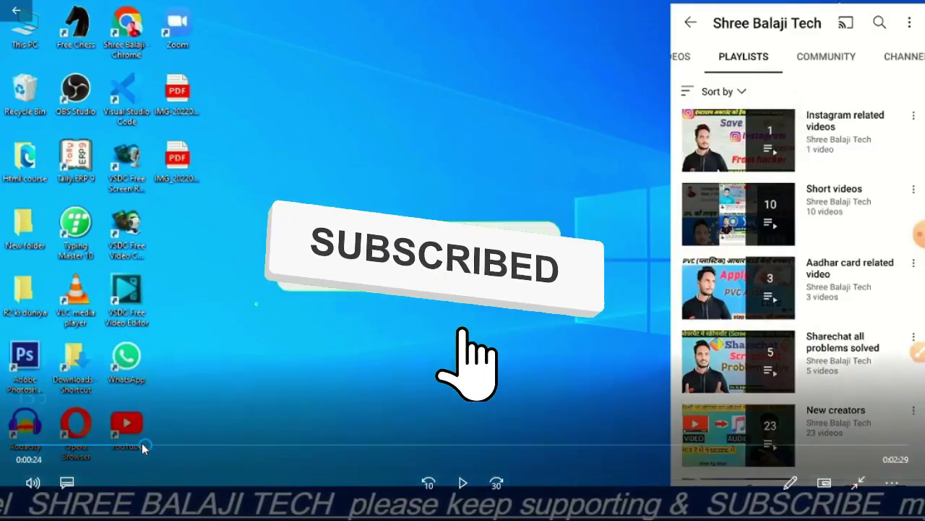